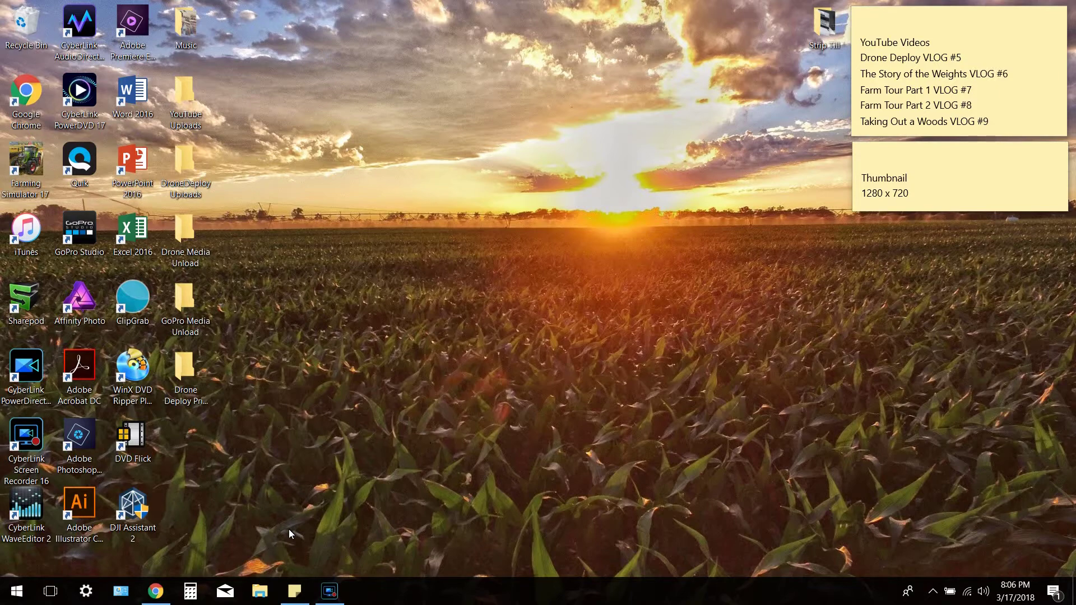
# Switch to Chrome and look through the DroneDeploy dashboard's project list and the overview map
pyautogui.click(156, 591)
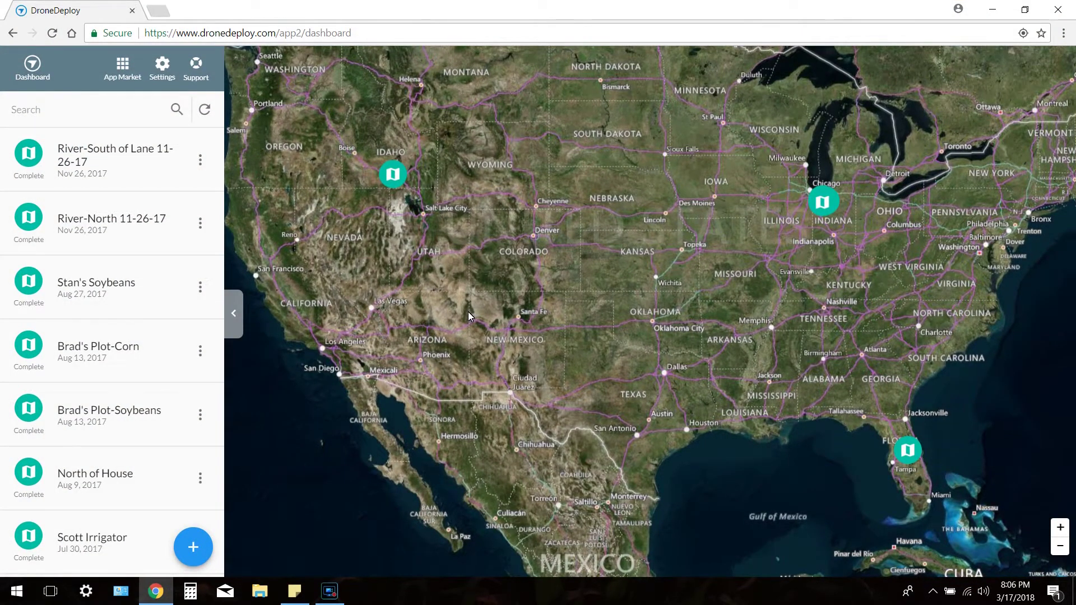
pyautogui.click(191, 34)
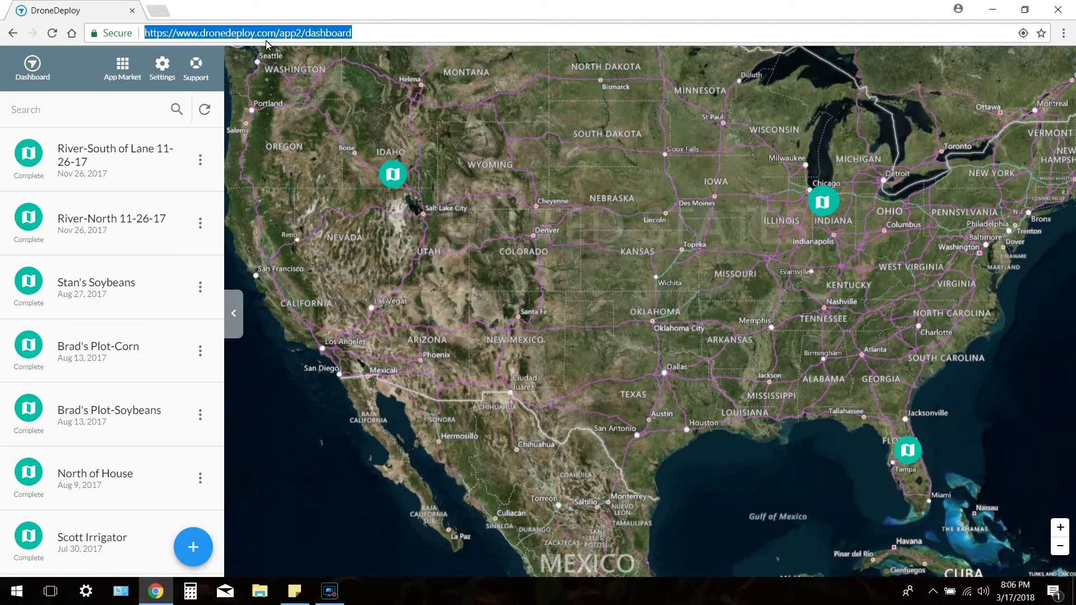
pyautogui.moveTo(494, 195); pyautogui.dragTo(481, 241)
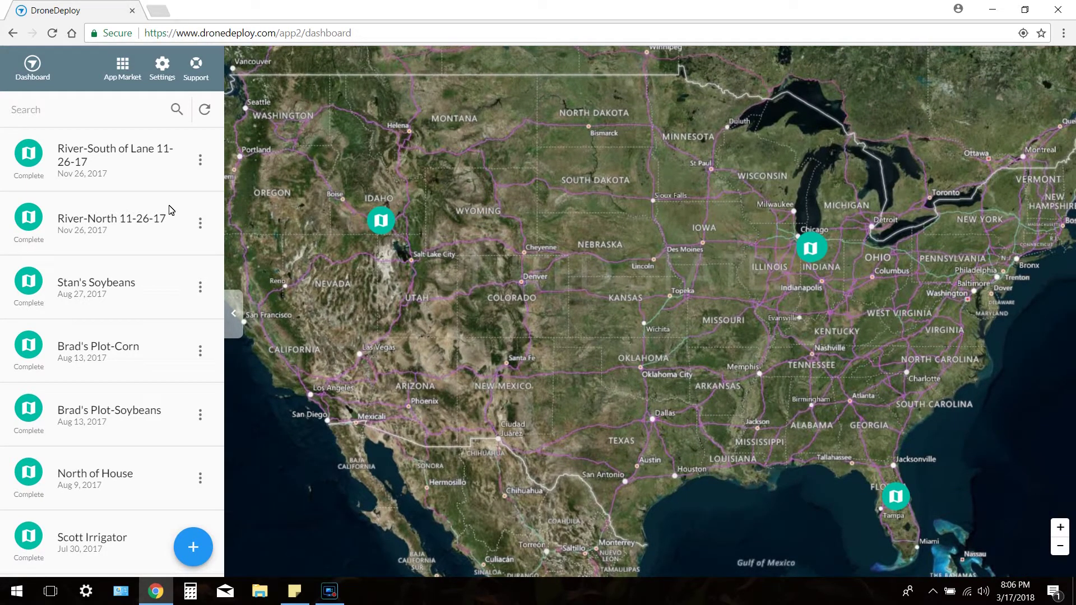
pyautogui.scroll(-1, 117, 177)
pyautogui.scroll(-5, 118, 196)
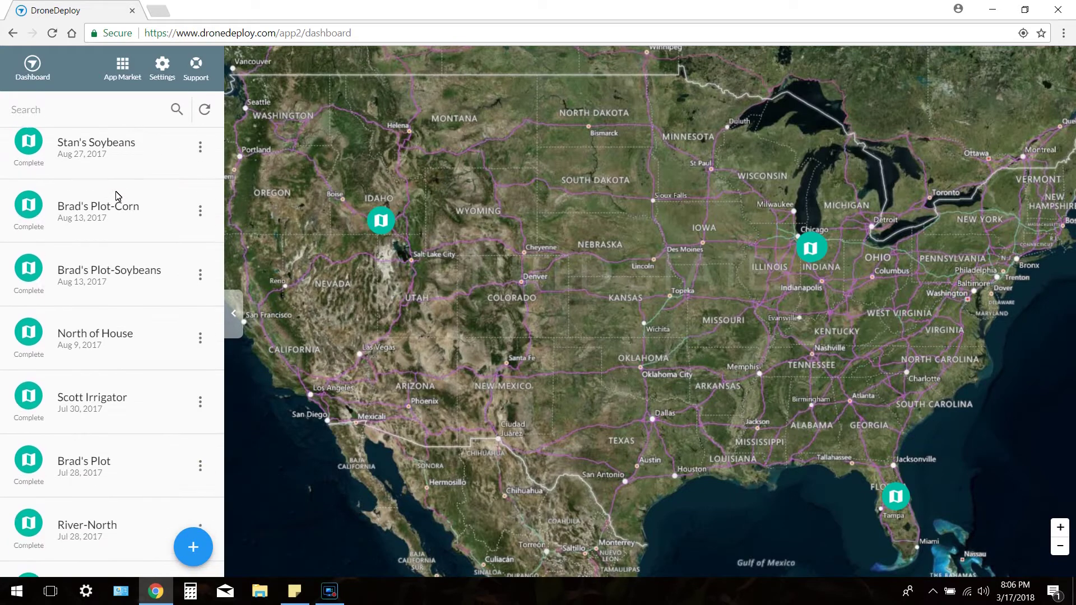
pyautogui.scroll(-2, 115, 197)
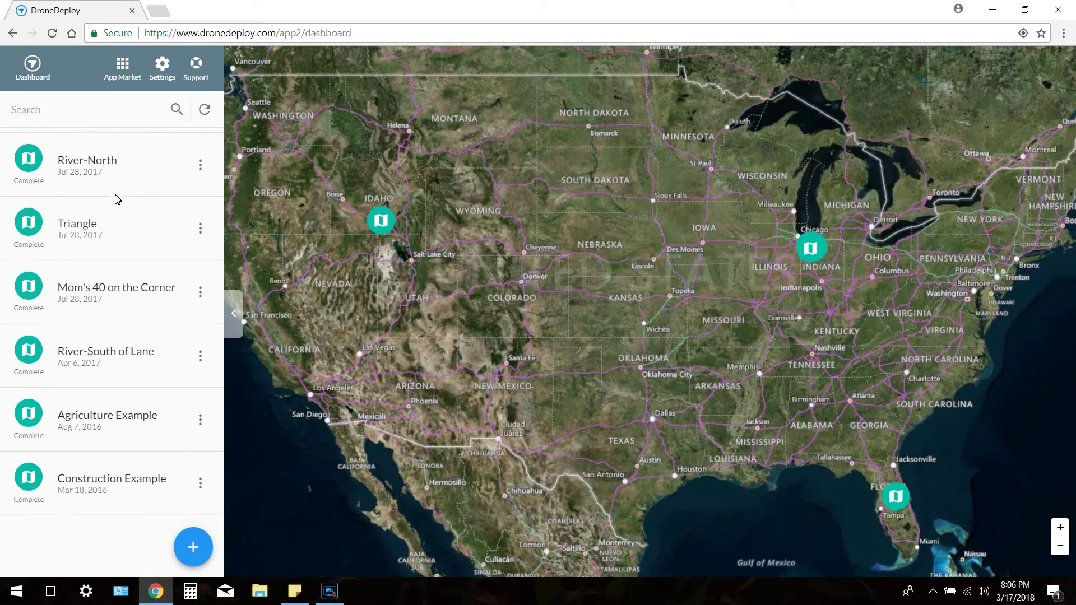
pyautogui.scroll(5, 125, 324)
pyautogui.scroll(3, 125, 326)
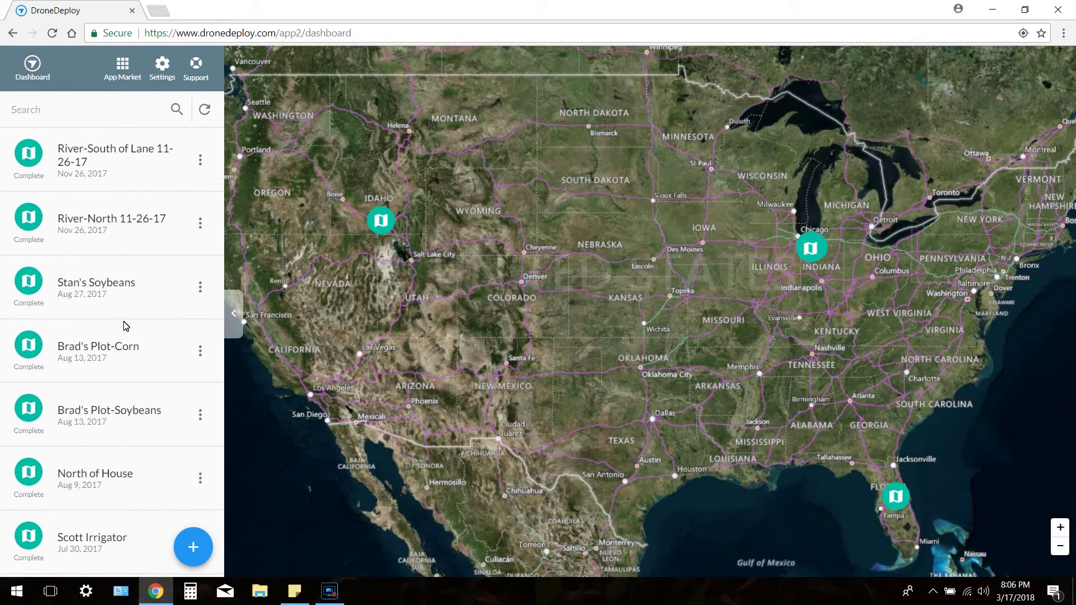
pyautogui.moveTo(489, 297); pyautogui.dragTo(488, 308)
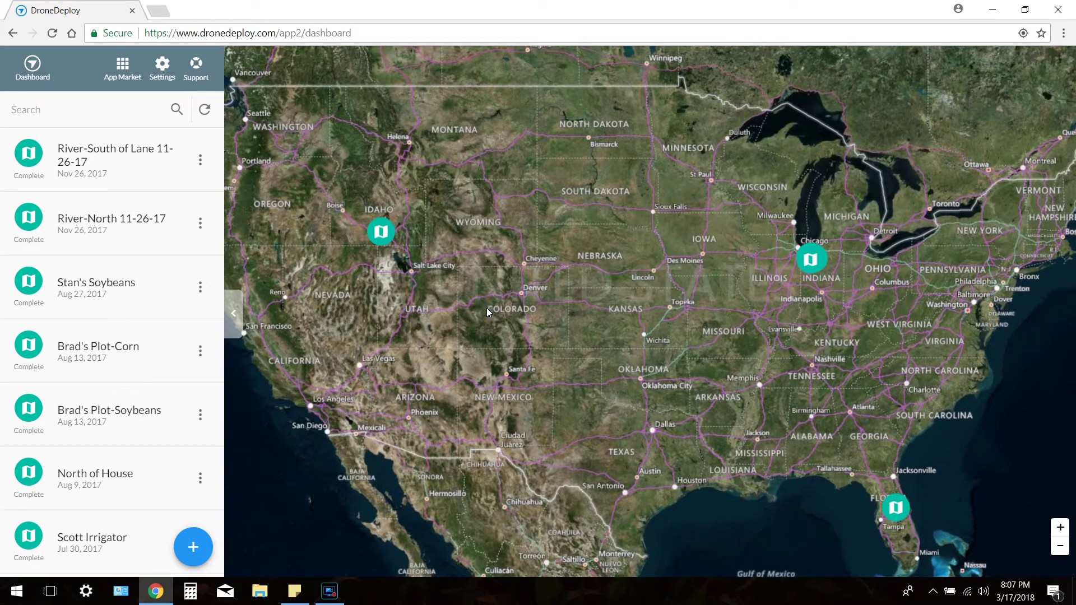
# Start a new map flight plan and stretch the default flight area's two southern corners outward to the southwest and southeast
pyautogui.click(200, 550)
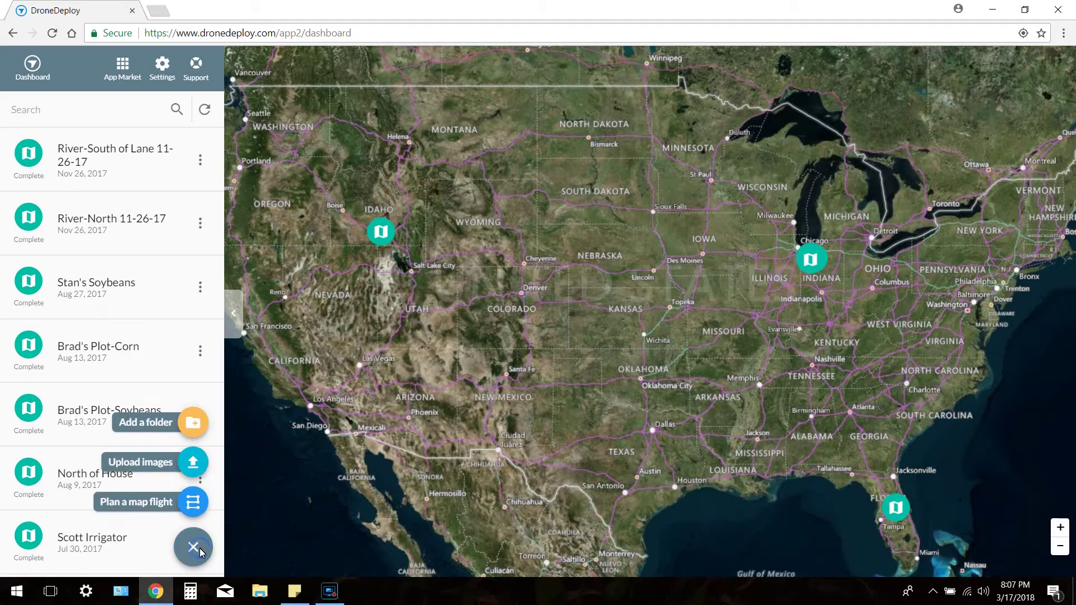
pyautogui.click(203, 507)
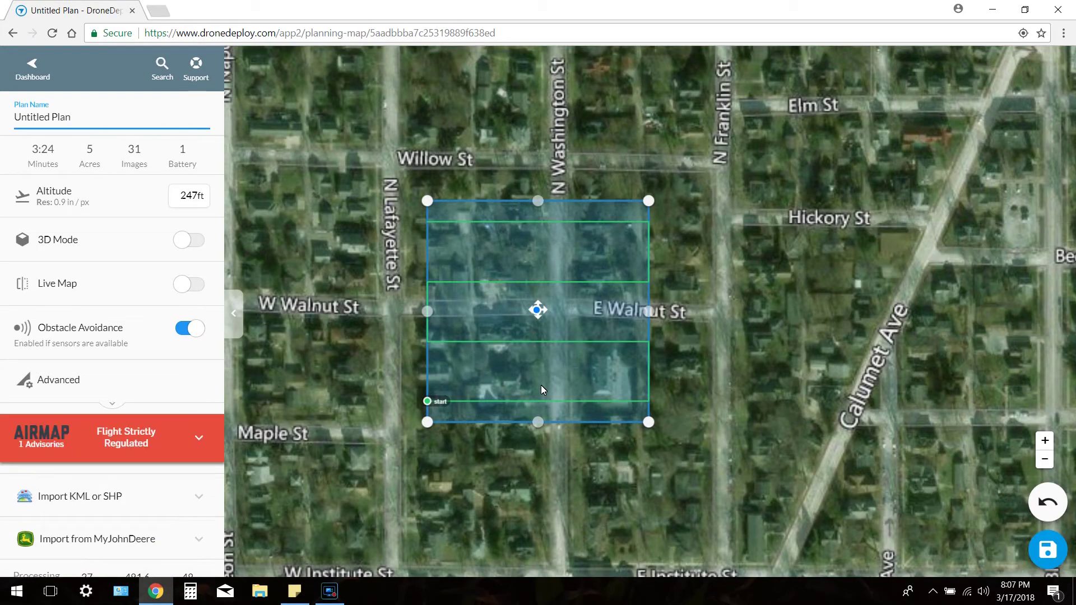
pyautogui.scroll(-2, 541, 387)
pyautogui.moveTo(512, 393); pyautogui.dragTo(370, 448)
pyautogui.moveTo(568, 393); pyautogui.dragTo(715, 509)
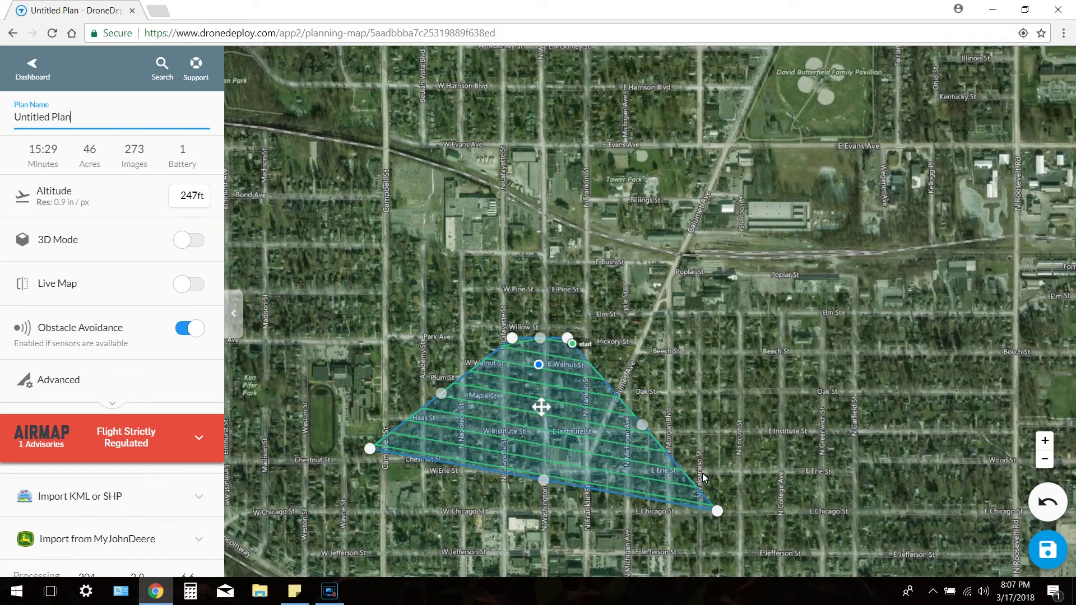
# Move the whole flight area out of town to the farm field just north of W County Road 1250 S
pyautogui.scroll(-2, 630, 457)
pyautogui.moveTo(631, 457); pyautogui.dragTo(626, 225)
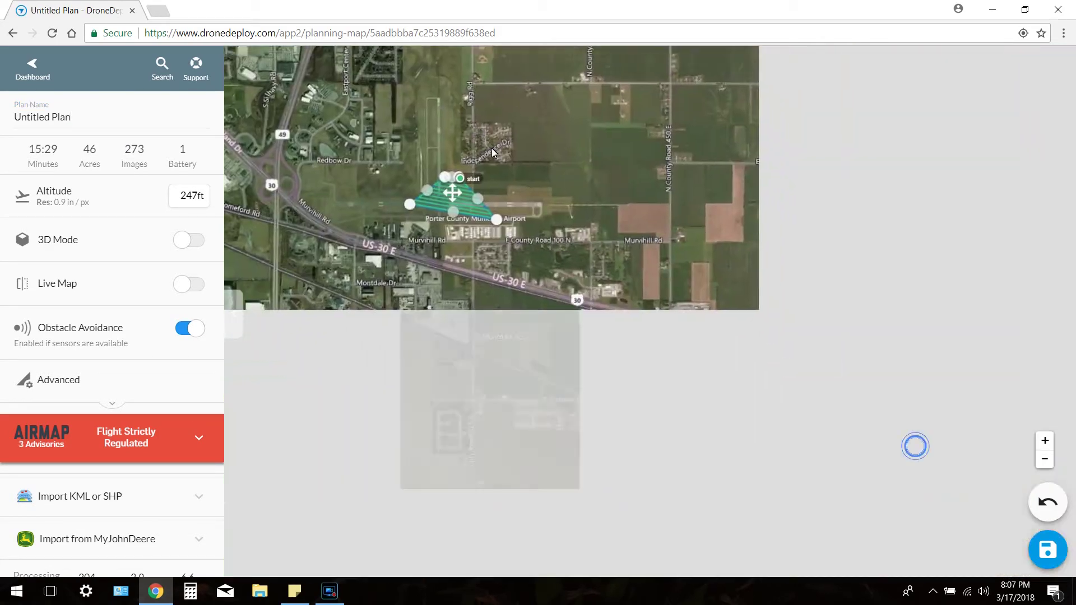
pyautogui.moveTo(527, 190); pyautogui.dragTo(852, 483)
pyautogui.moveTo(851, 428); pyautogui.dragTo(344, 62)
pyautogui.moveTo(346, 116); pyautogui.dragTo(792, 264)
pyautogui.moveTo(979, 298); pyautogui.dragTo(642, 202)
pyautogui.moveTo(457, 164); pyautogui.dragTo(427, 92)
pyautogui.moveTo(563, 125); pyautogui.dragTo(842, 381)
pyautogui.moveTo(708, 336); pyautogui.dragTo(551, 172)
pyautogui.moveTo(670, 265); pyautogui.dragTo(742, 446)
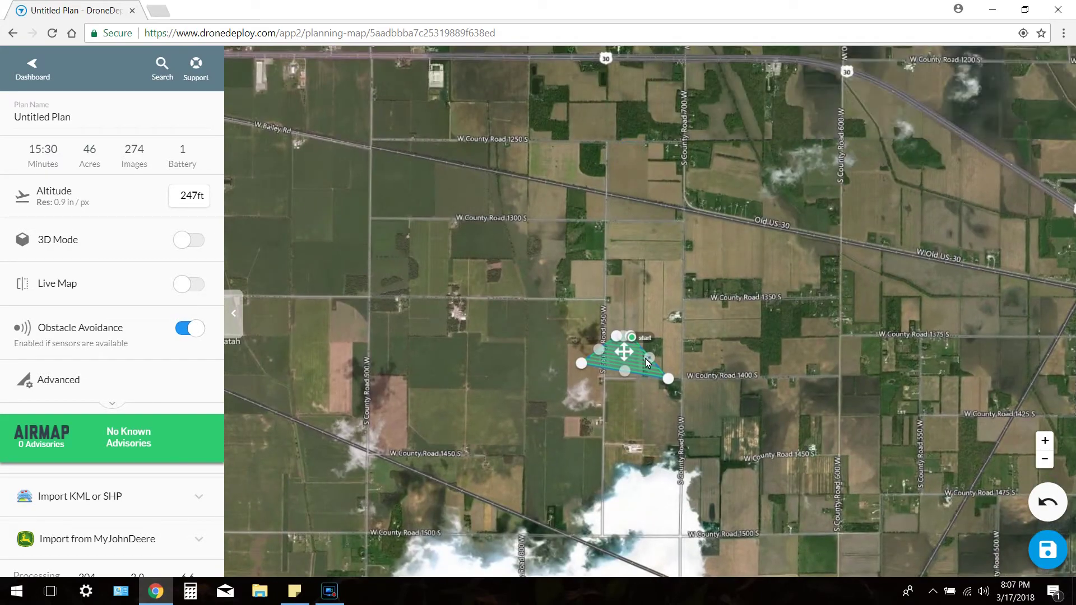
pyautogui.moveTo(627, 336); pyautogui.dragTo(595, 119)
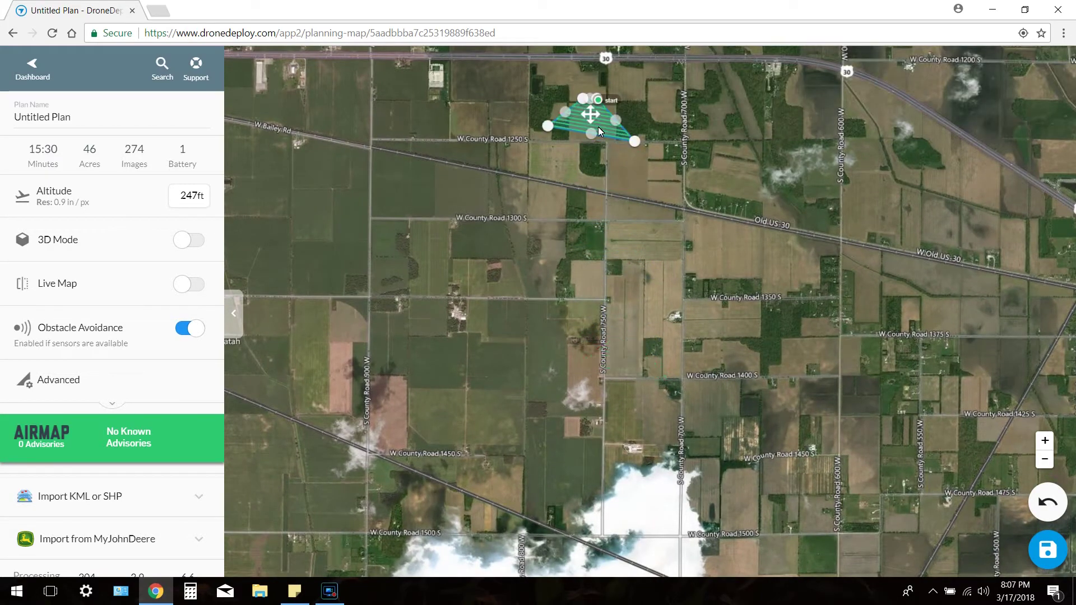
# Remove the flight area's southeast corner, pull out a replacement, and place both southern corners on the field's edge along W County Road 1250 S
pyautogui.scroll(3, 597, 126)
pyautogui.moveTo(721, 337); pyautogui.dragTo(760, 479)
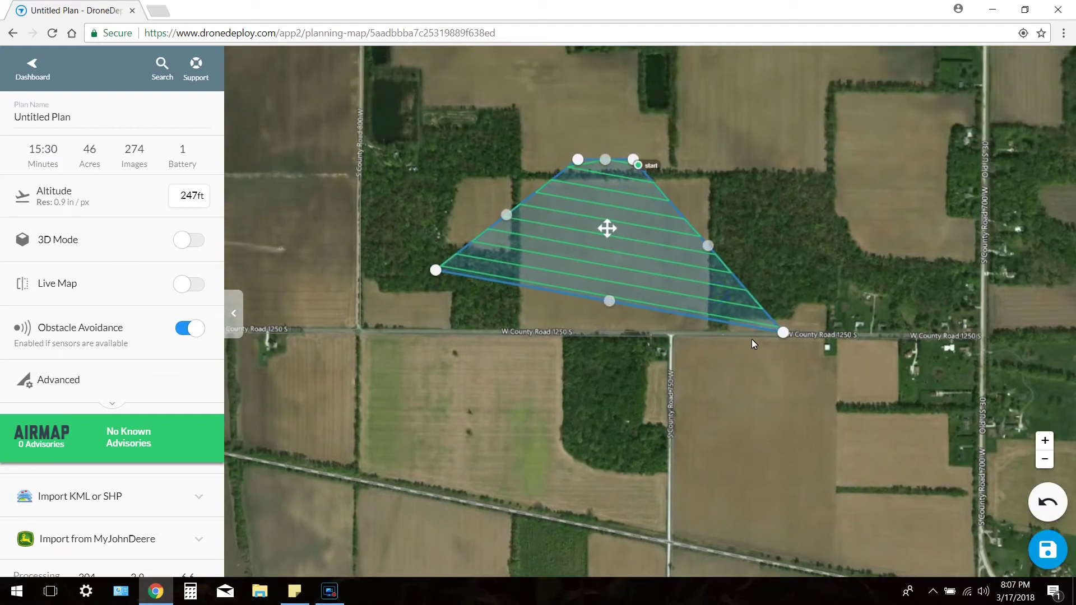
pyautogui.click(782, 332)
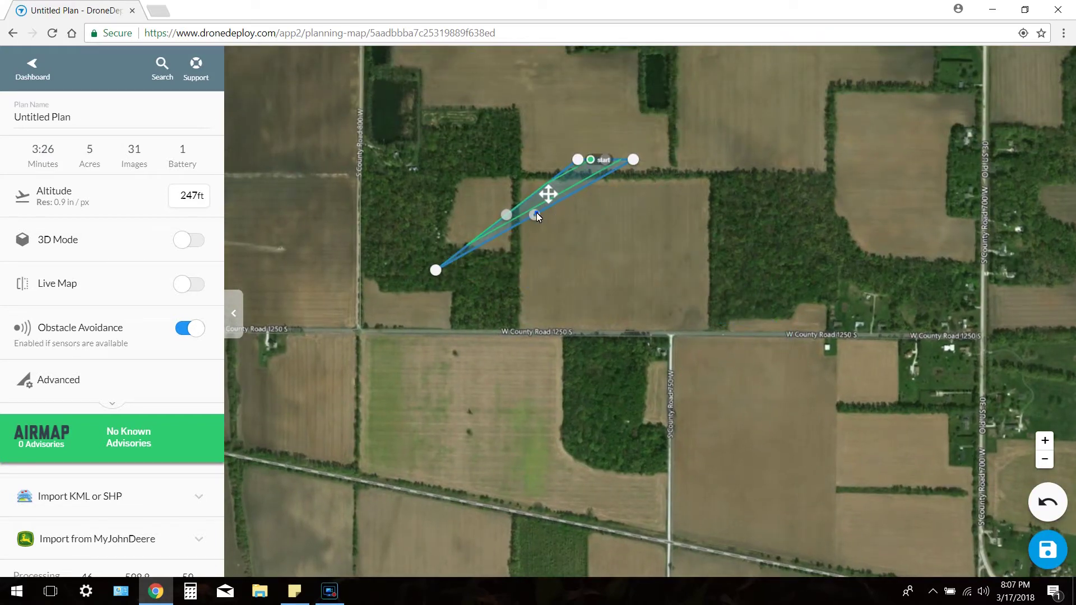
pyautogui.moveTo(535, 214); pyautogui.dragTo(693, 306)
pyautogui.moveTo(442, 274); pyautogui.dragTo(516, 329)
pyautogui.moveTo(697, 318); pyautogui.dragTo(735, 338)
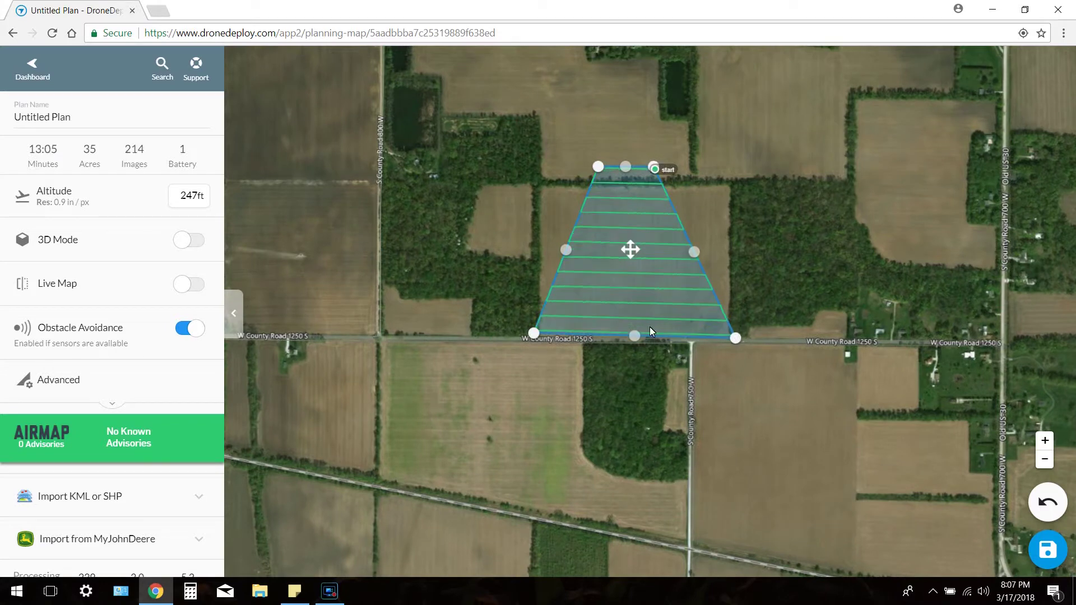
pyautogui.moveTo(535, 333); pyautogui.dragTo(534, 338)
# Fit the flight area's two northern corners to the field's tree line and fine-tune both southern corners to square the boundary
pyautogui.moveTo(655, 166); pyautogui.dragTo(730, 185)
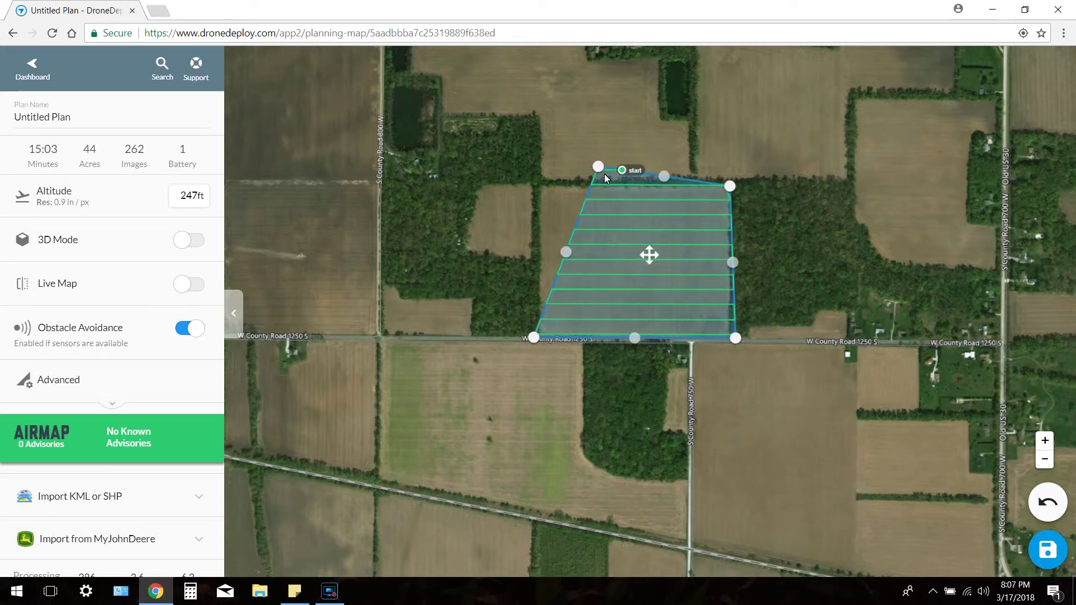
pyautogui.moveTo(599, 166); pyautogui.dragTo(539, 186)
pyautogui.scroll(-1, 537, 285)
pyautogui.scroll(1, 539, 308)
pyautogui.scroll(2, 539, 240)
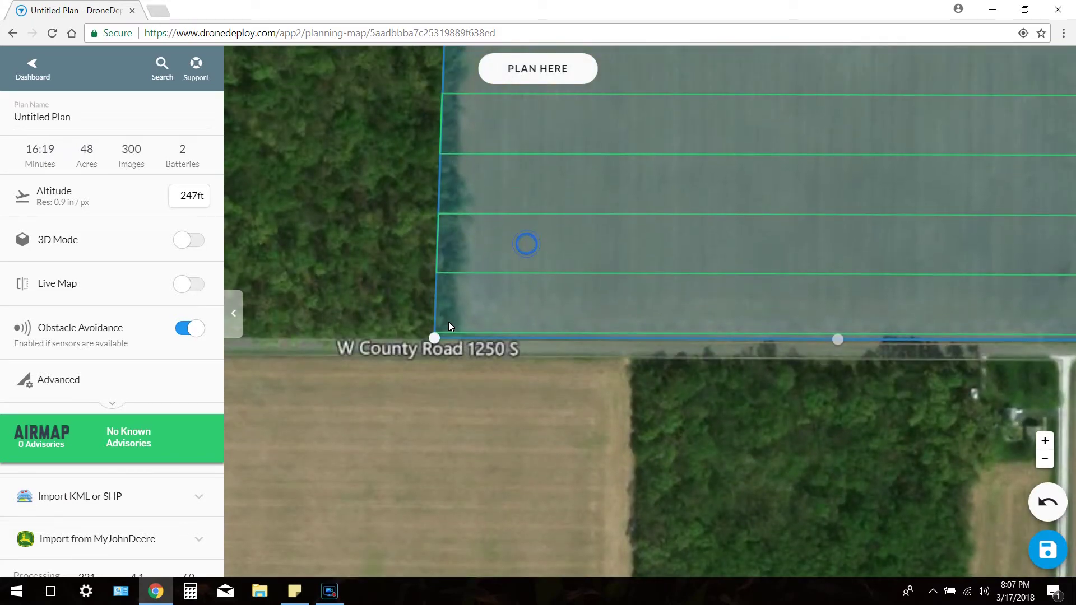
pyautogui.moveTo(436, 335); pyautogui.dragTo(472, 339)
pyautogui.scroll(-2, 594, 254)
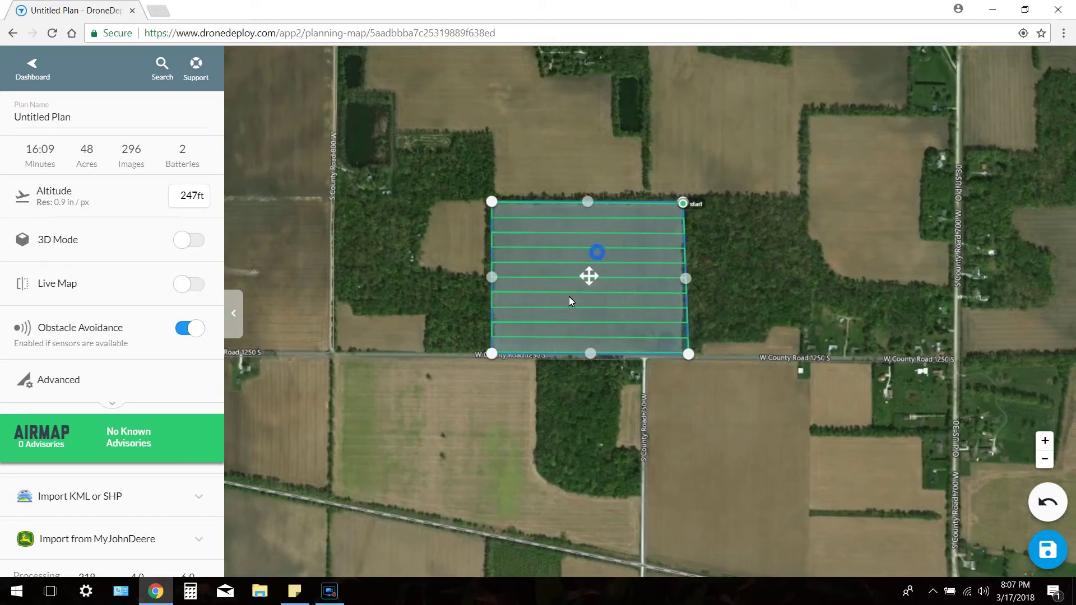
pyautogui.moveTo(688, 352); pyautogui.dragTo(684, 351)
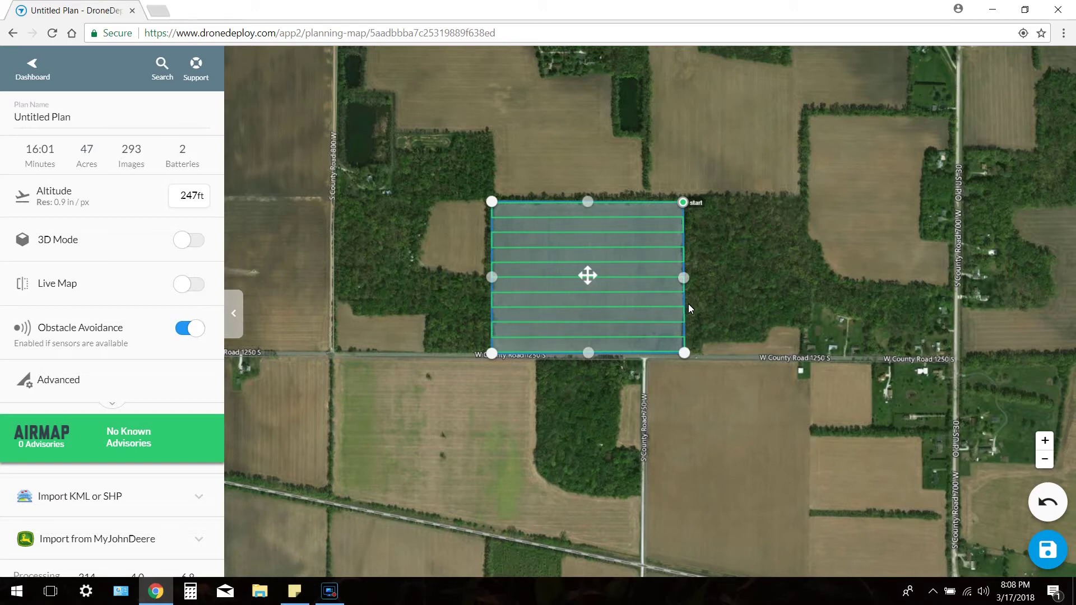
# Try raising the flight altitude to 400 ft
pyautogui.click(194, 201)
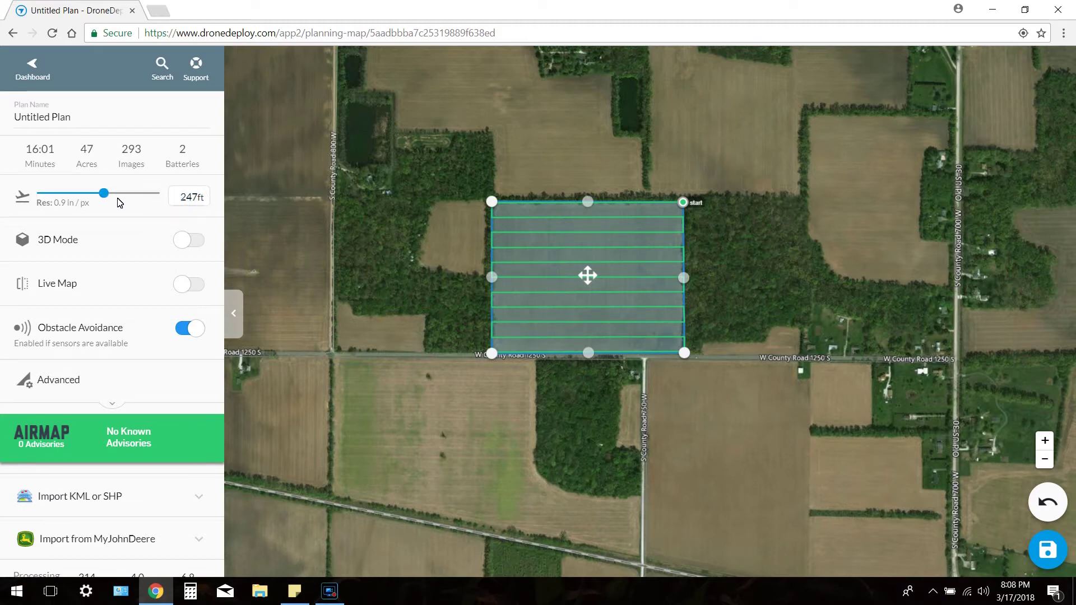
pyautogui.moveTo(103, 194); pyautogui.dragTo(151, 201)
pyautogui.click(194, 202)
pyautogui.press('BackSpace')
pyautogui.write('0')
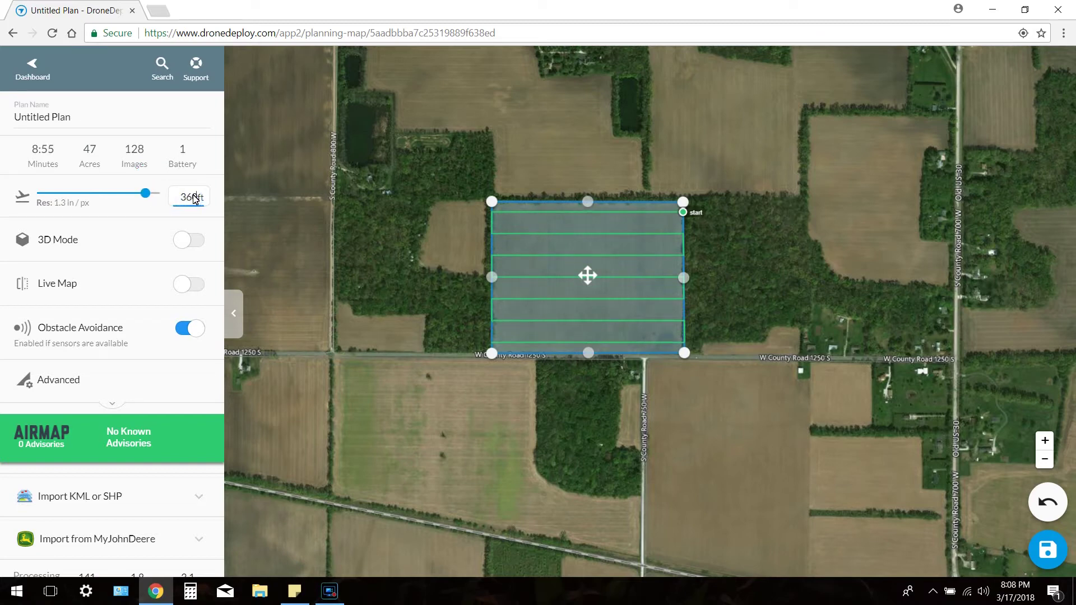
pyautogui.write('0')
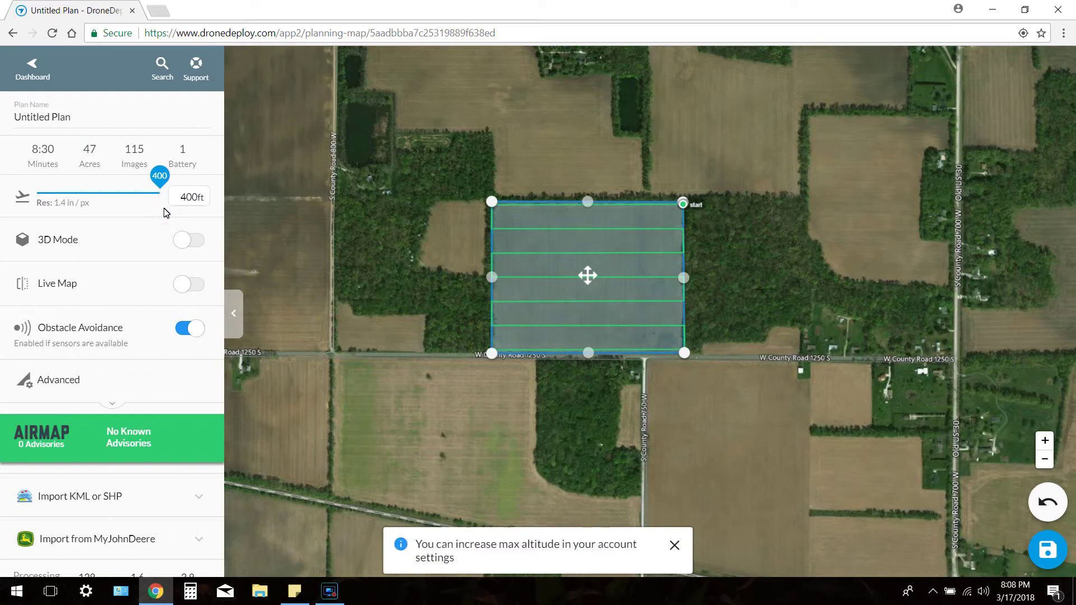
# Set the flight altitude to 360 ft
pyautogui.doubleClick(196, 201)
pyautogui.write('360')
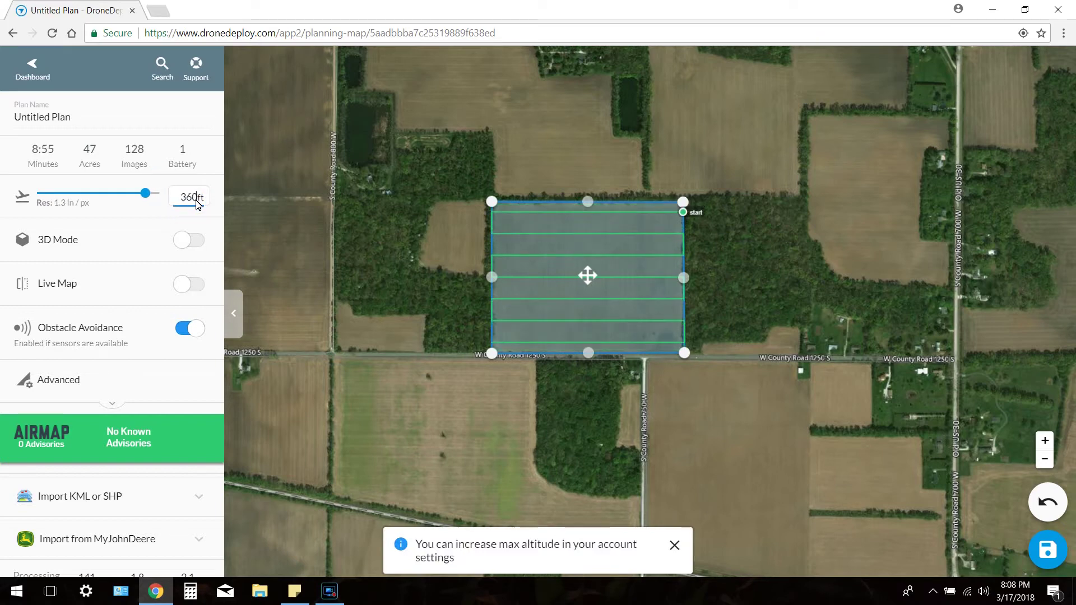
pyautogui.click(125, 213)
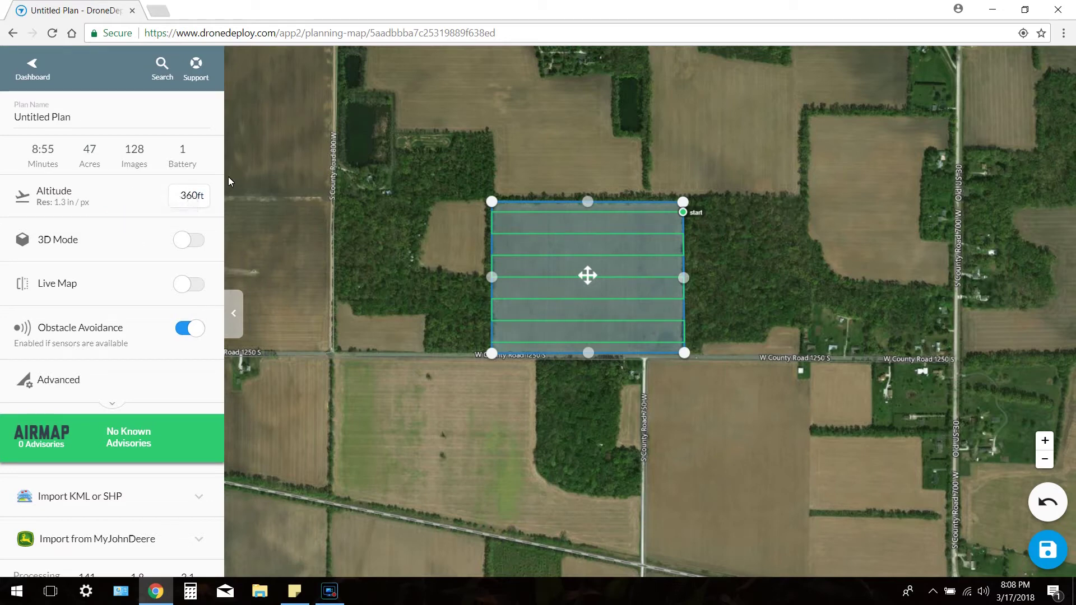
# Set both the sidelap and the frontlap to 80% in the advanced settings and return to the main plan settings
pyautogui.click(112, 406)
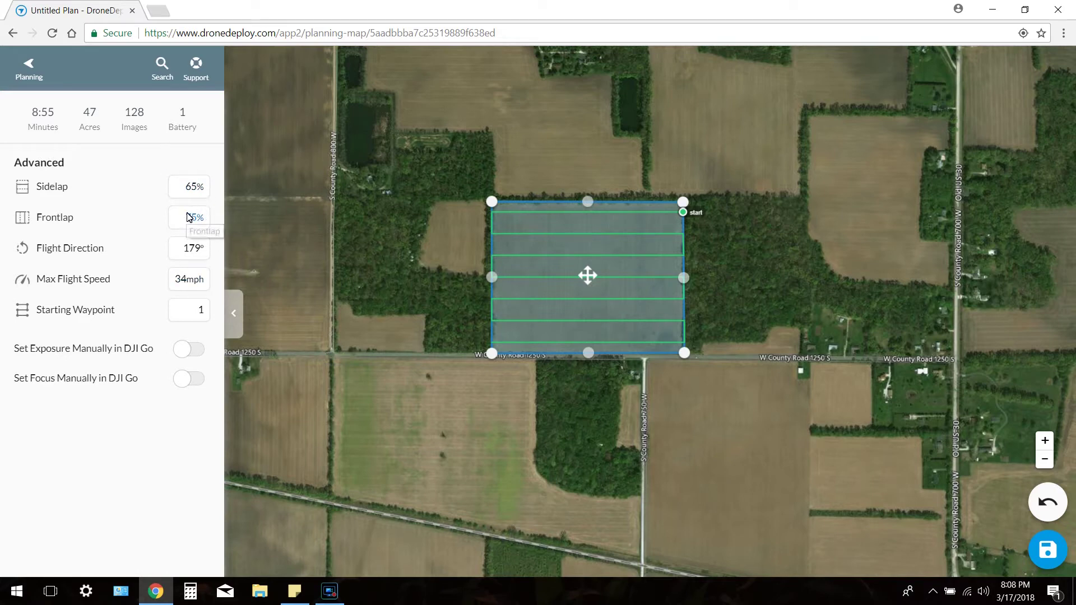
pyautogui.click(193, 188)
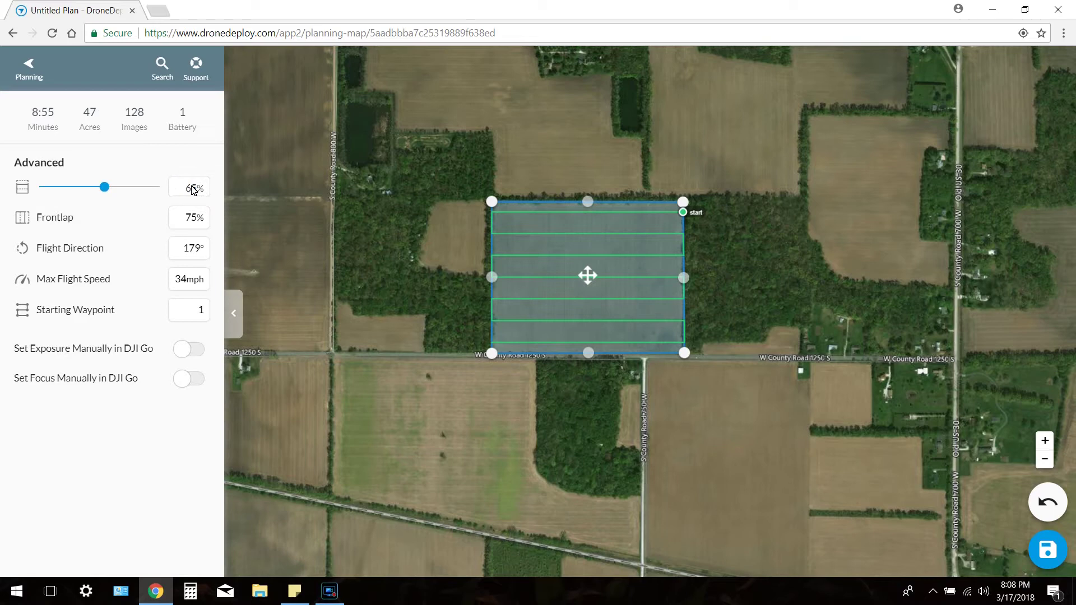
pyautogui.doubleClick(192, 188)
pyautogui.write('80')
pyautogui.click(192, 217)
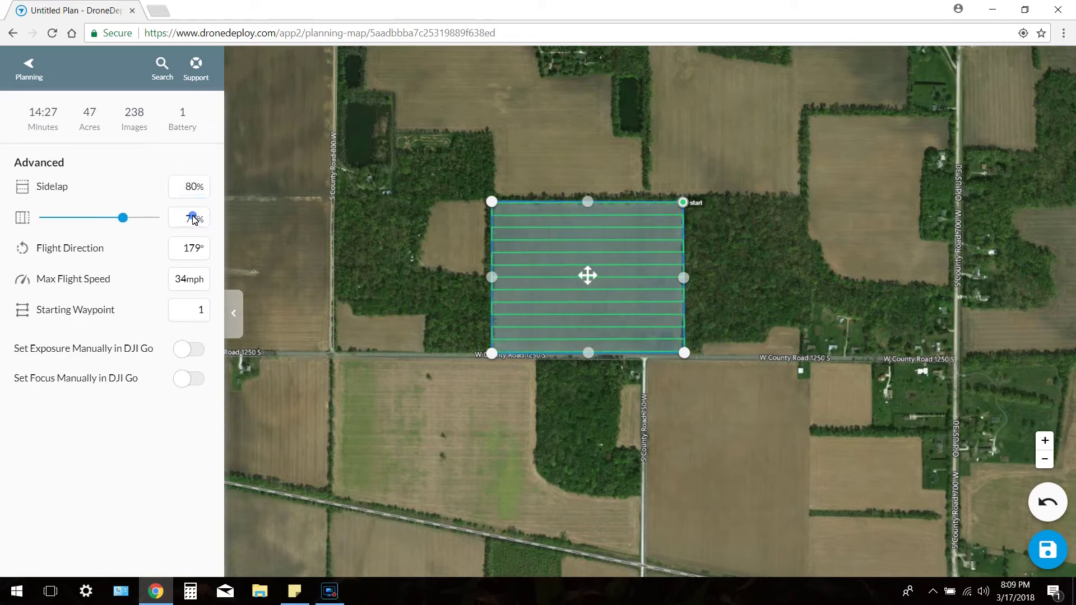
pyautogui.doubleClick(193, 219)
pyautogui.write('80')
pyautogui.click(194, 163)
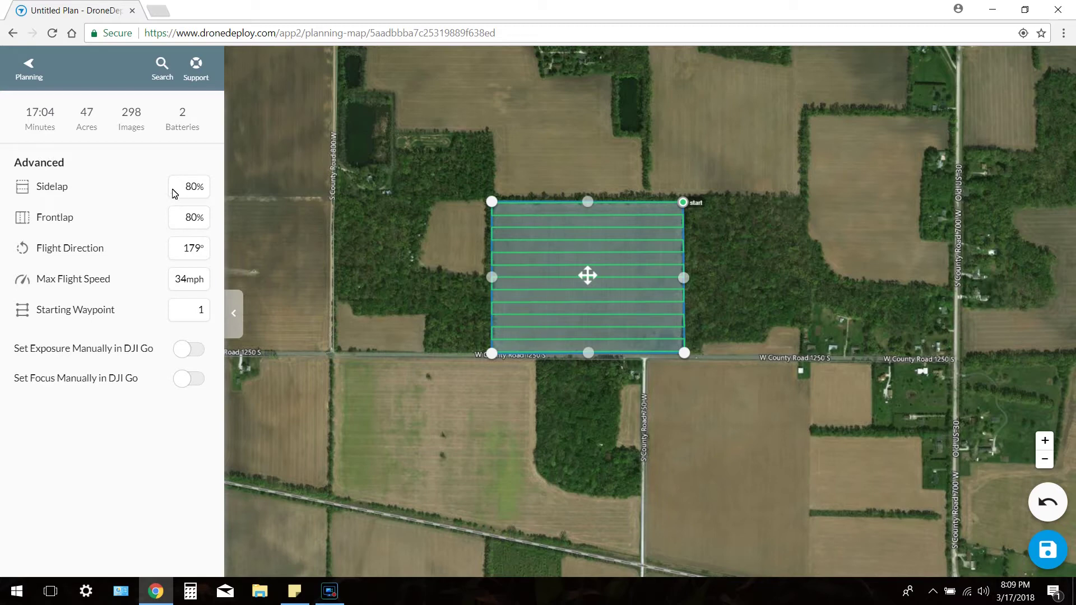
pyautogui.click(14, 78)
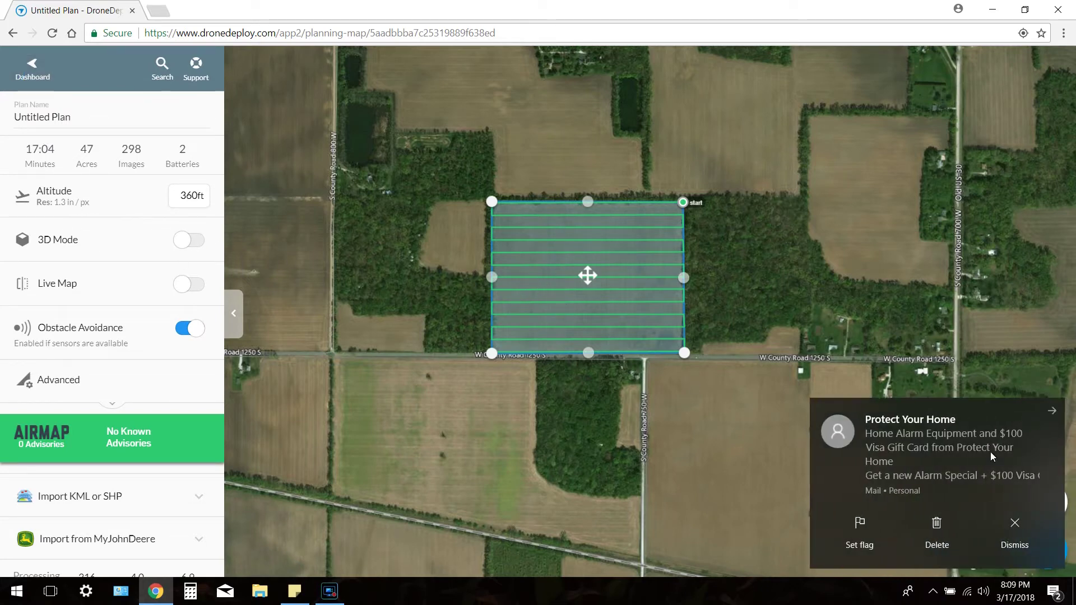
# Delete the promotional e-mail from its notification and turn on Live Map for the flight plan
pyautogui.click(947, 526)
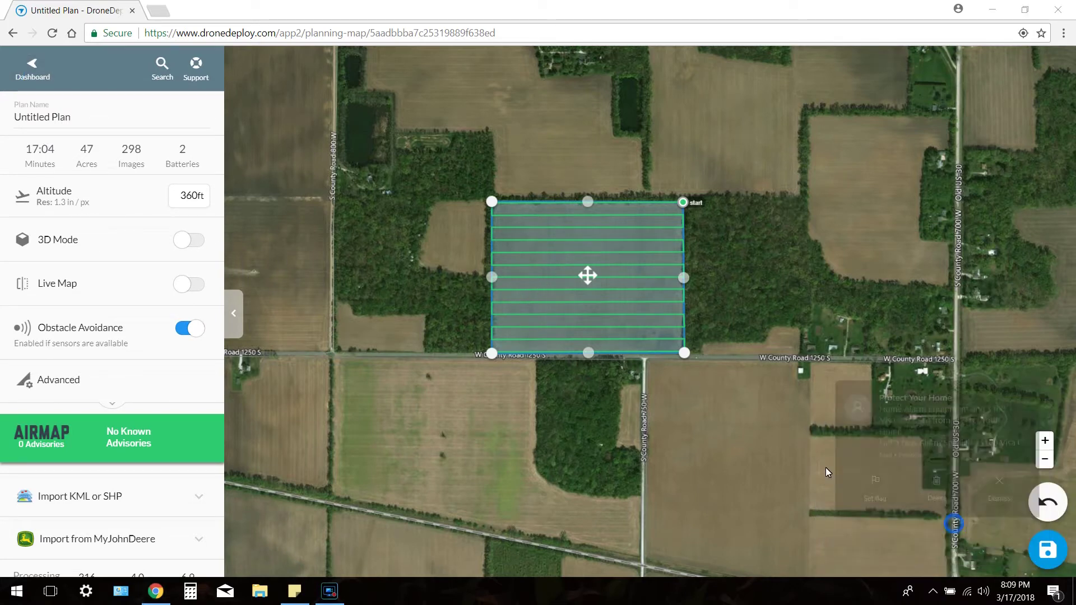
pyautogui.click(193, 284)
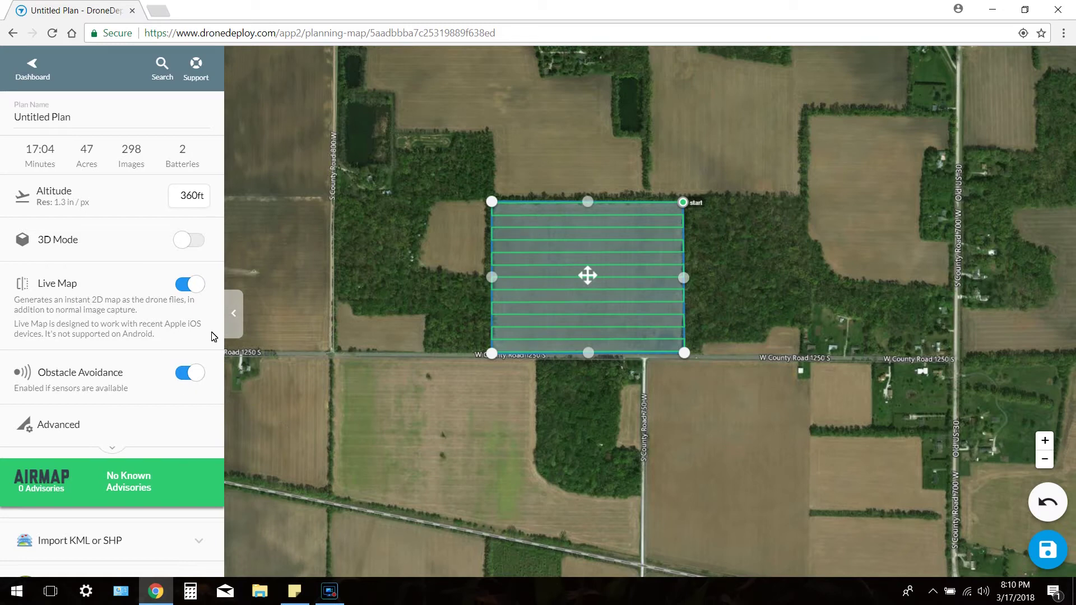
# Highlight and read the note on device support under the Live Map option, leaving nothing selected
pyautogui.doubleClick(170, 328)
pyautogui.doubleClick(135, 335)
pyautogui.click(163, 335)
pyautogui.tripleClick(133, 335)
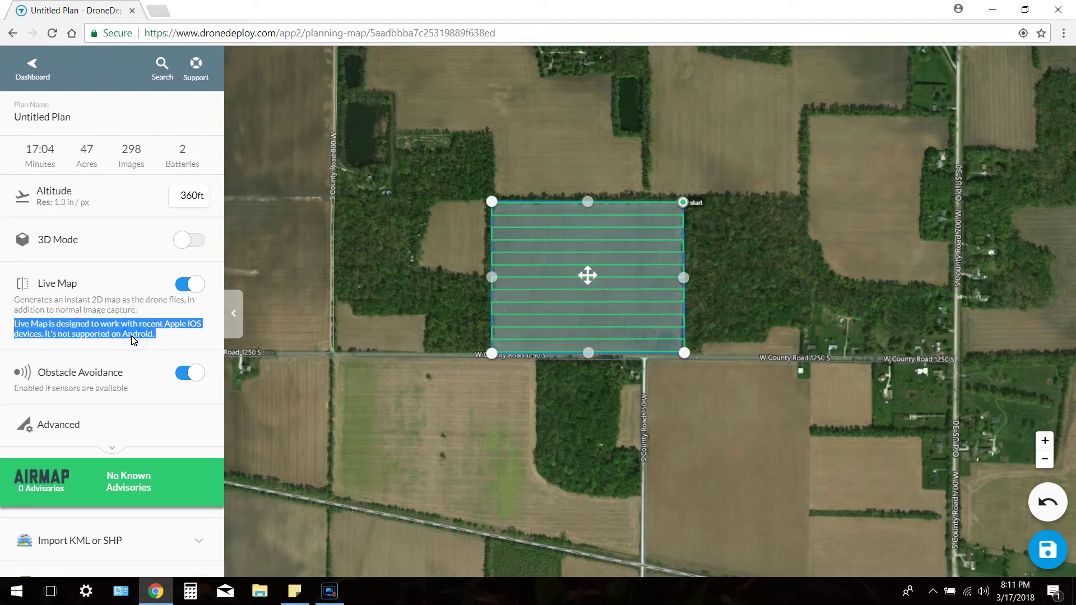
pyautogui.click(177, 343)
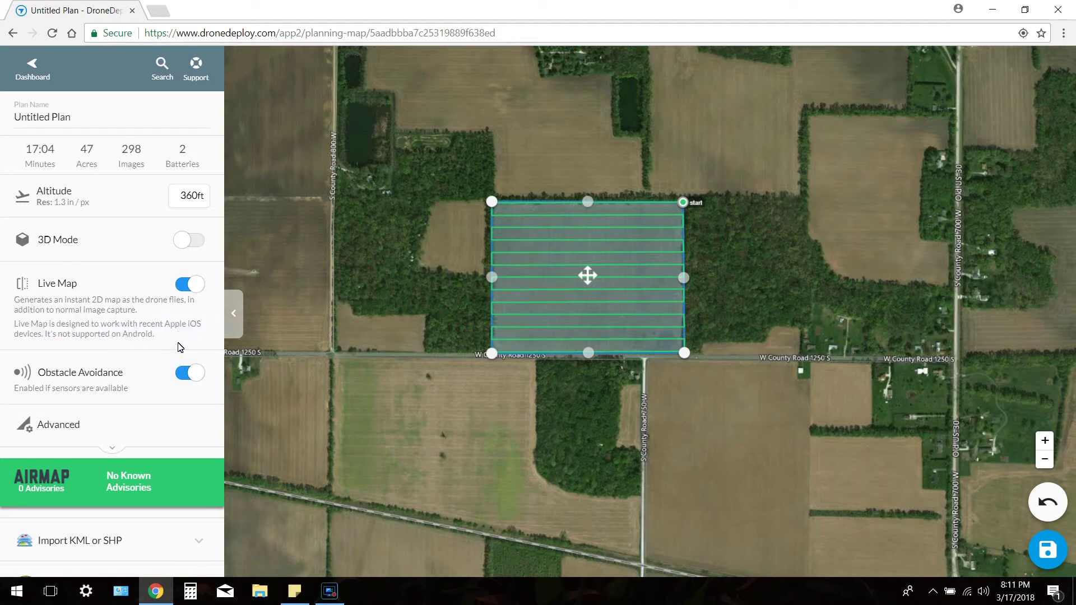
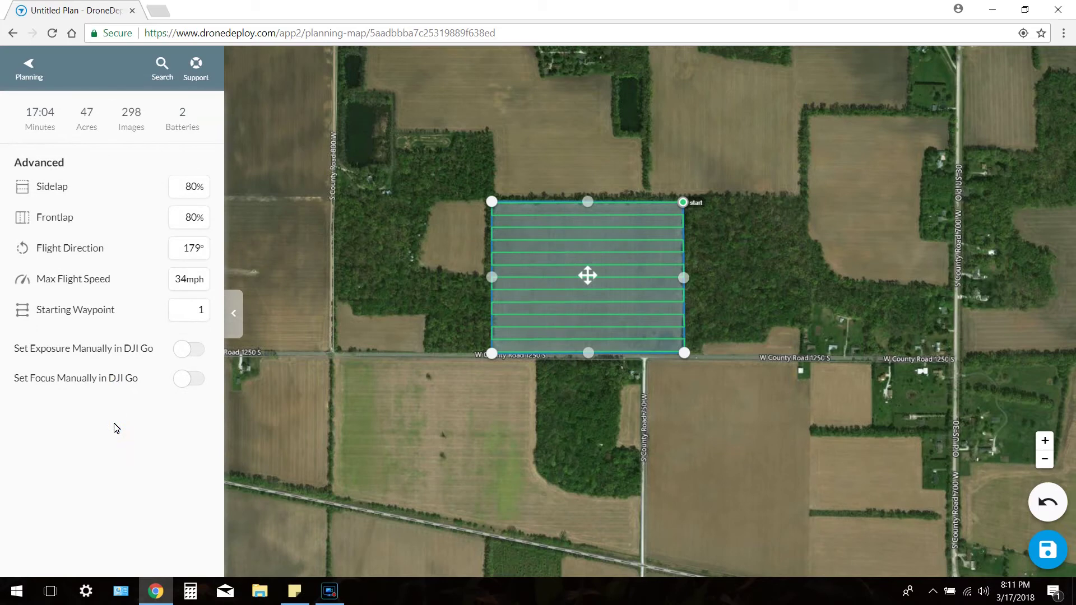
# Set the flight direction to -90° in the advanced settings
pyautogui.click(183, 252)
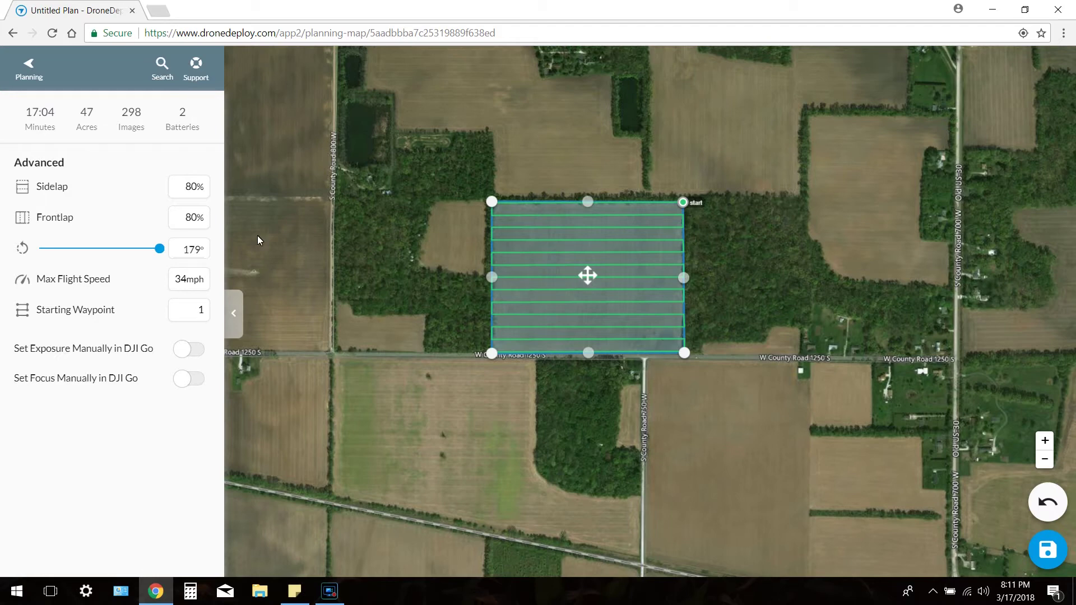
pyautogui.moveTo(159, 249); pyautogui.dragTo(73, 261)
pyautogui.click(193, 254)
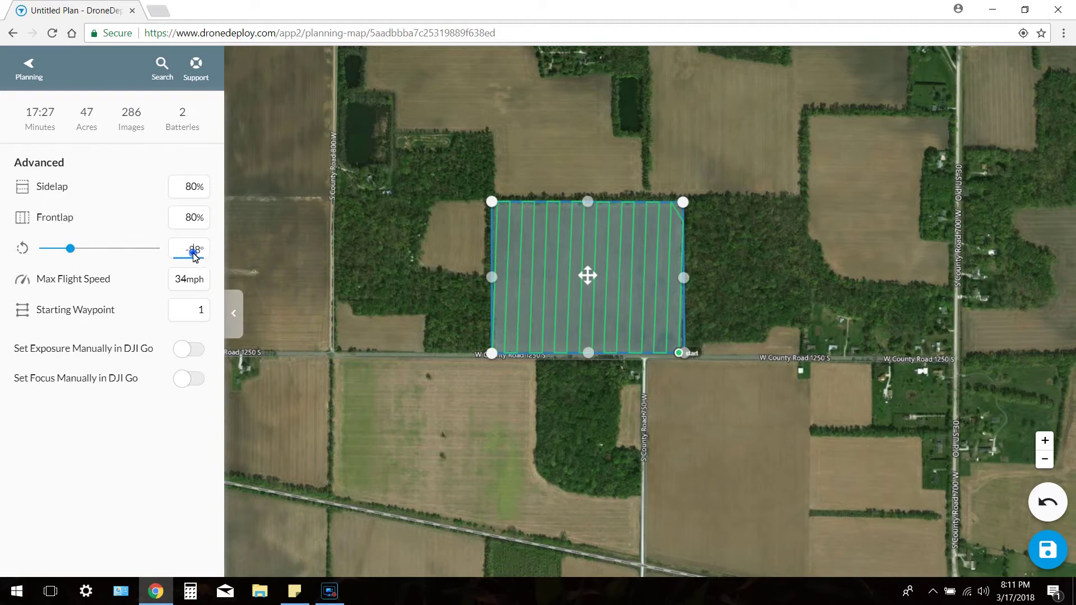
pyautogui.write('-90')
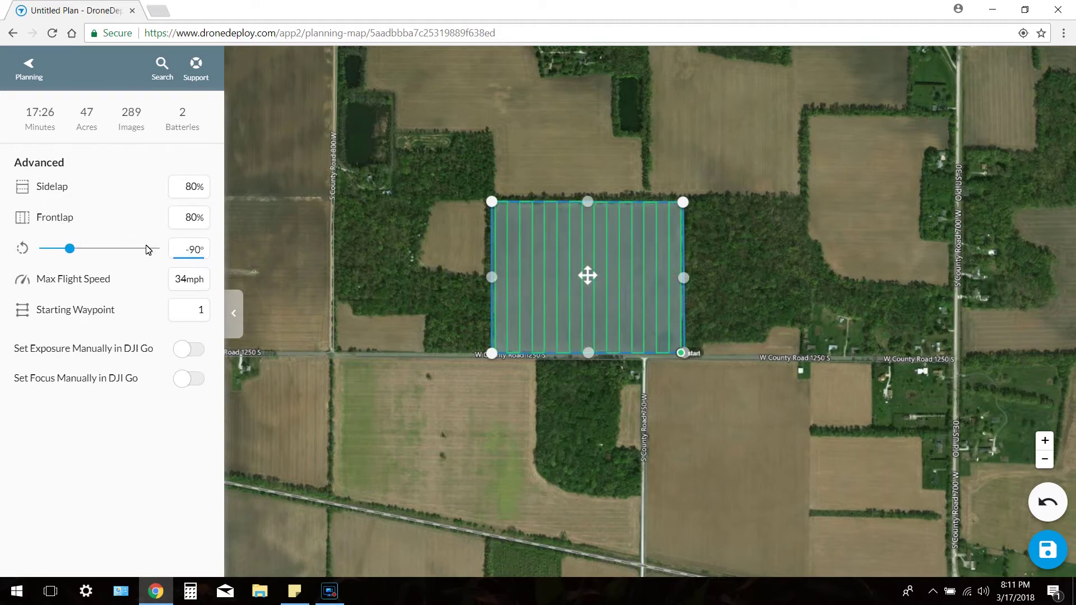
pyautogui.press('Return')
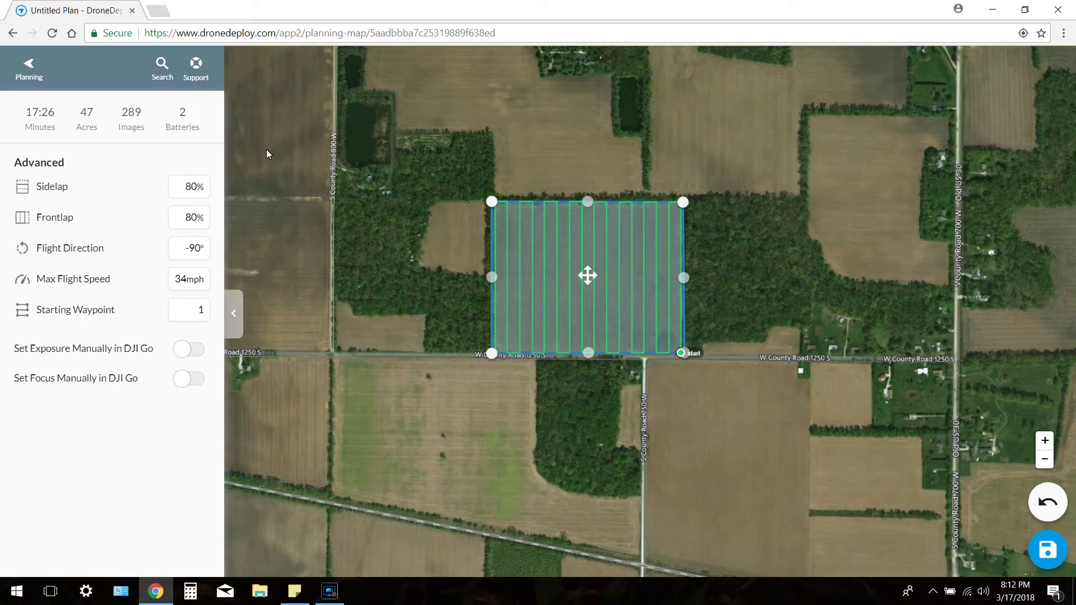
# Check the plan's estimated flight time, image count and battery count, returning to the main plan settings
pyautogui.tripleClick(46, 115)
pyautogui.click(30, 62)
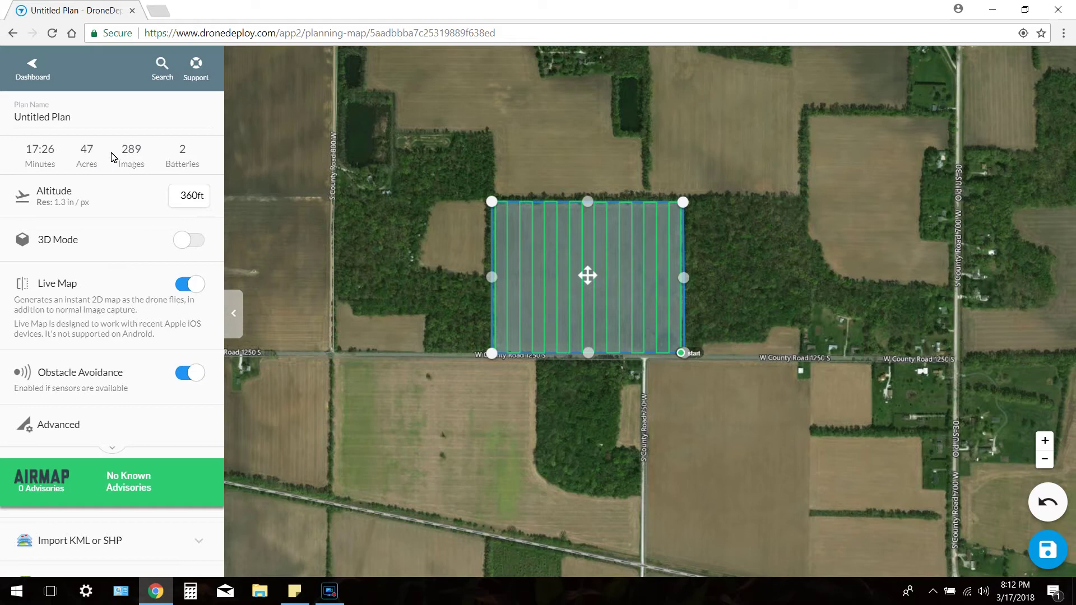
pyautogui.moveTo(120, 149); pyautogui.dragTo(141, 155)
pyautogui.click(143, 153)
pyautogui.doubleClick(180, 153)
pyautogui.click(149, 127)
# Rename the plan as "South of 1250", save it and dismiss the notification
pyautogui.click(91, 117)
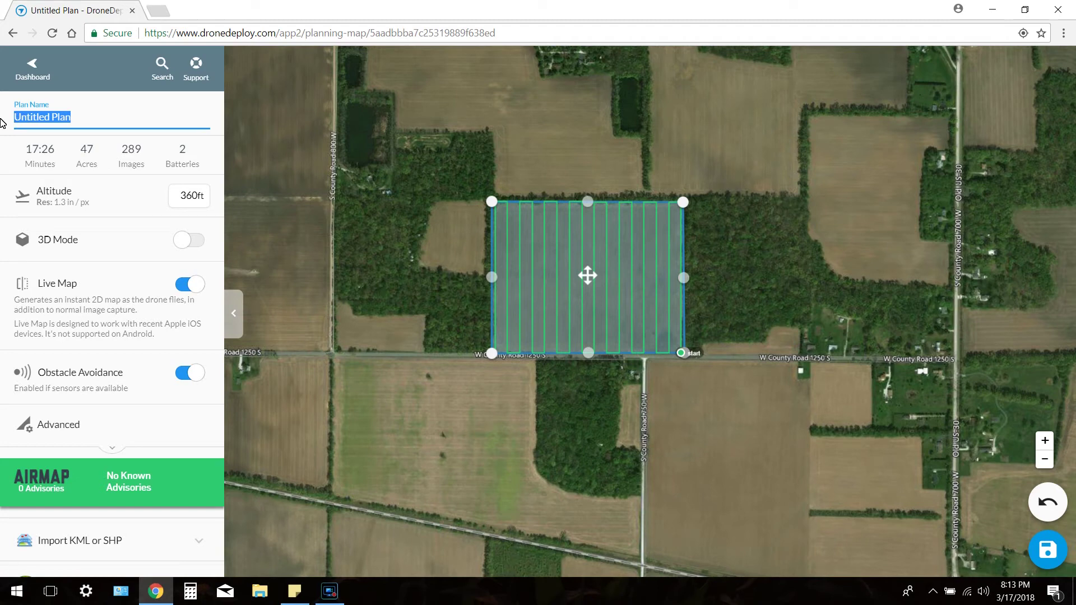
pyautogui.write('South')
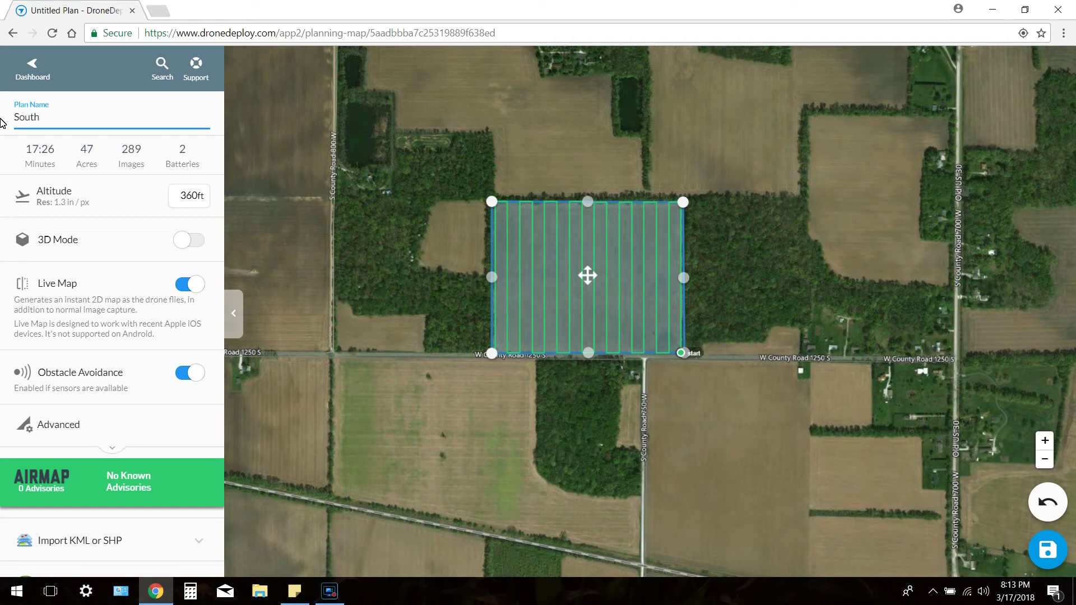
pyautogui.write(' of 120')
pyautogui.press('BackSpace')
pyautogui.write('50')
pyautogui.click(91, 70)
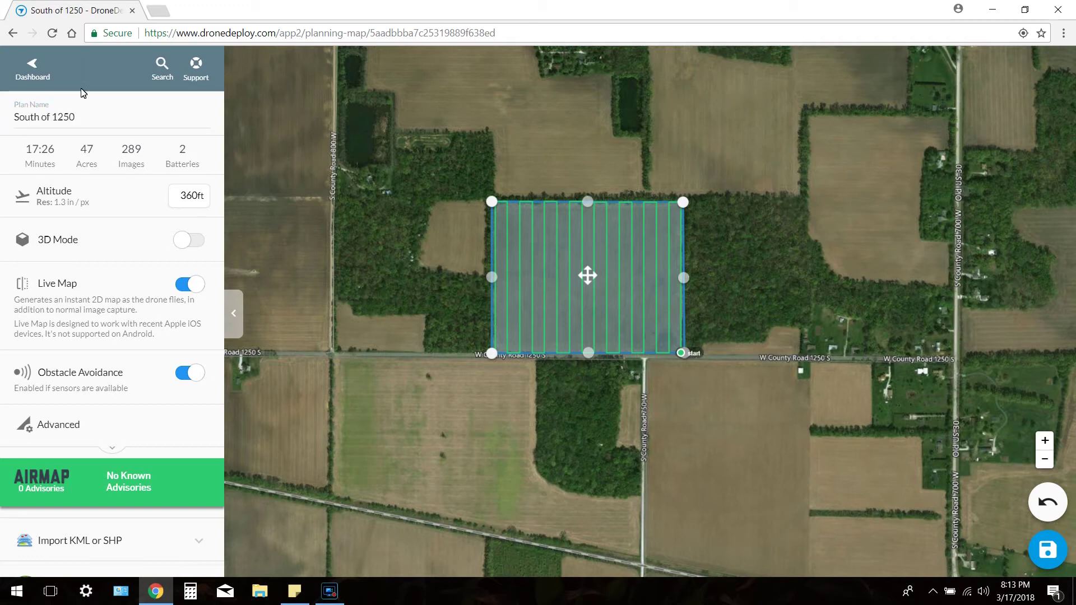
pyautogui.click(1042, 556)
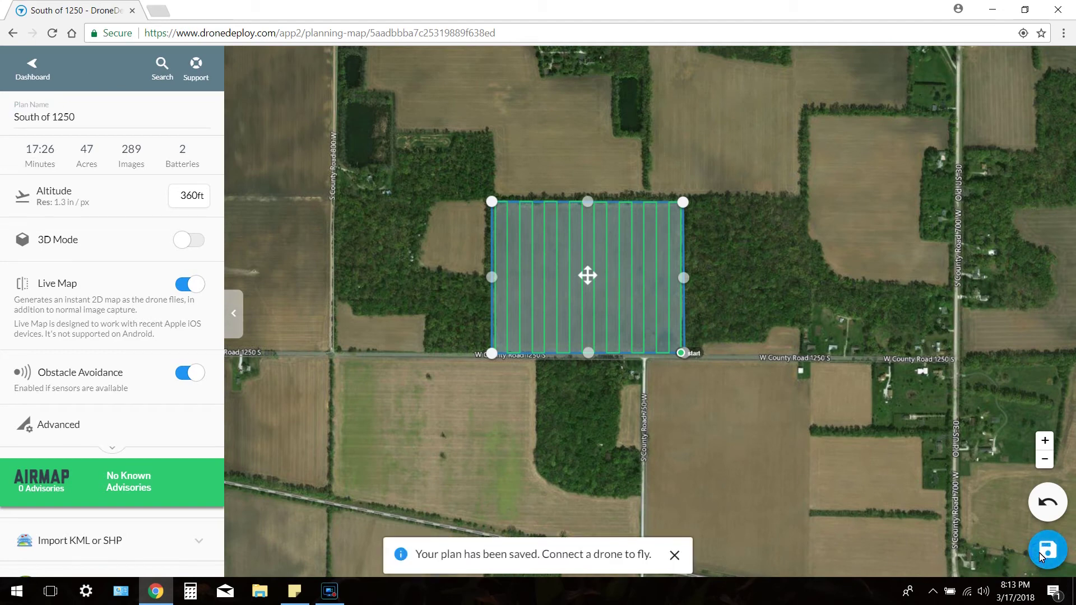
pyautogui.click(674, 555)
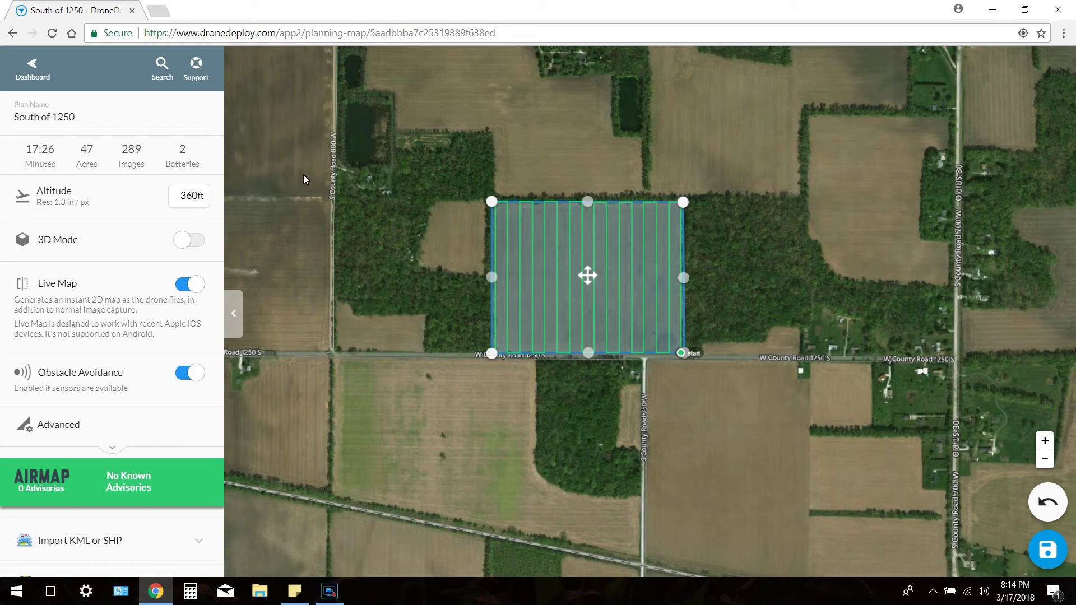
# Return to the dashboard and open the completed Triangle map from the project list
pyautogui.click(45, 76)
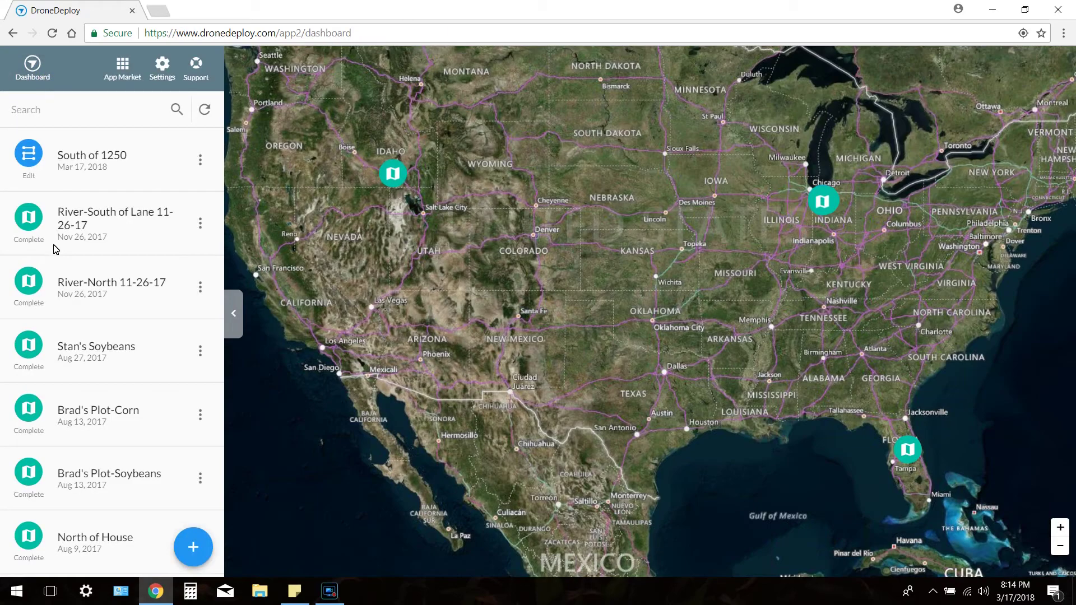
pyautogui.scroll(-4, 79, 361)
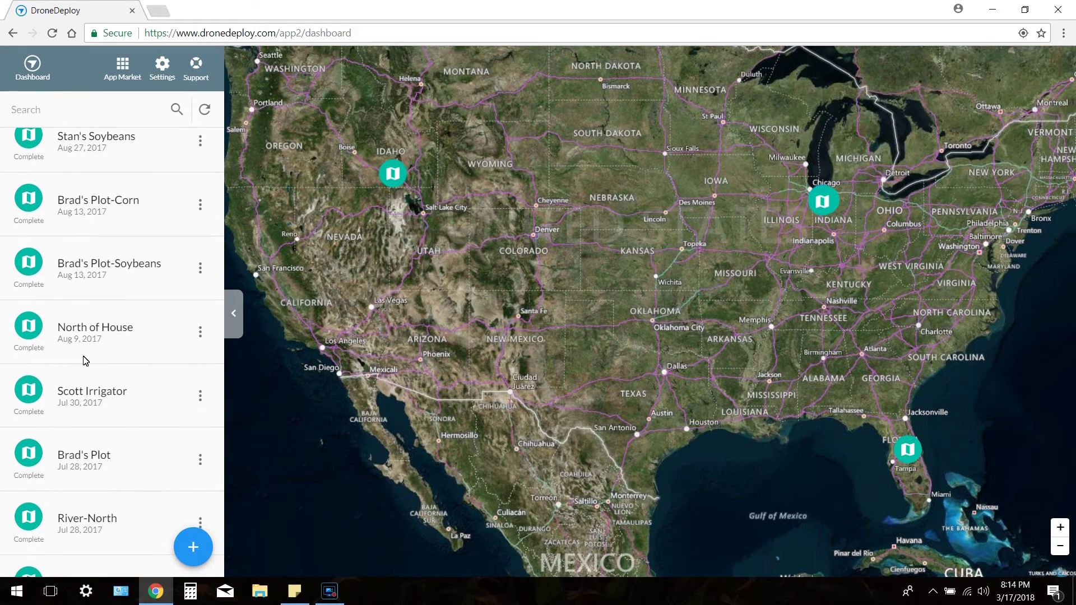
pyautogui.scroll(-3, 85, 360)
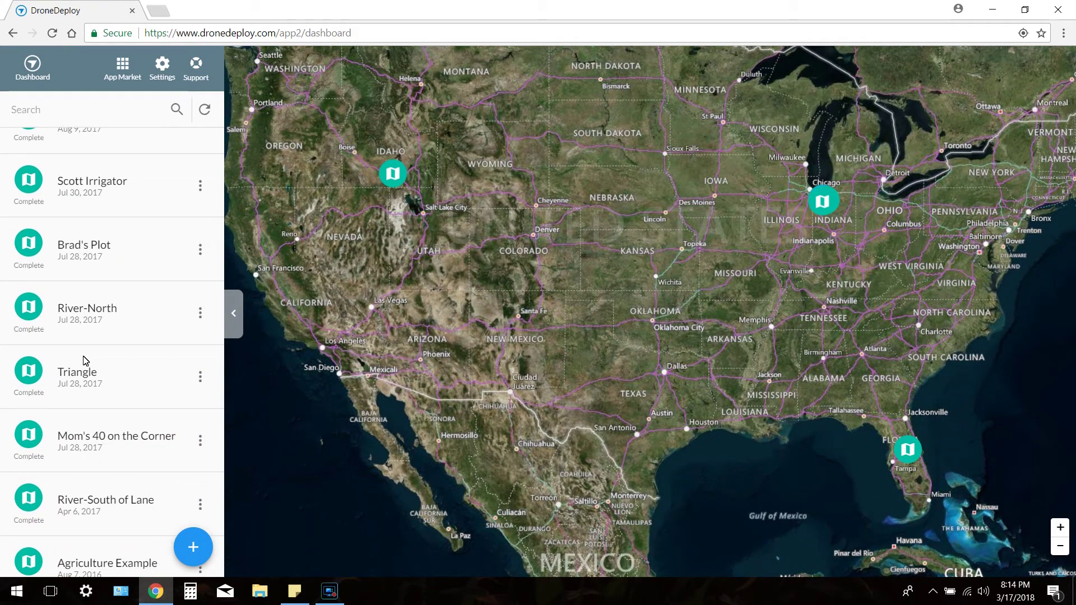
pyautogui.scroll(-3, 87, 357)
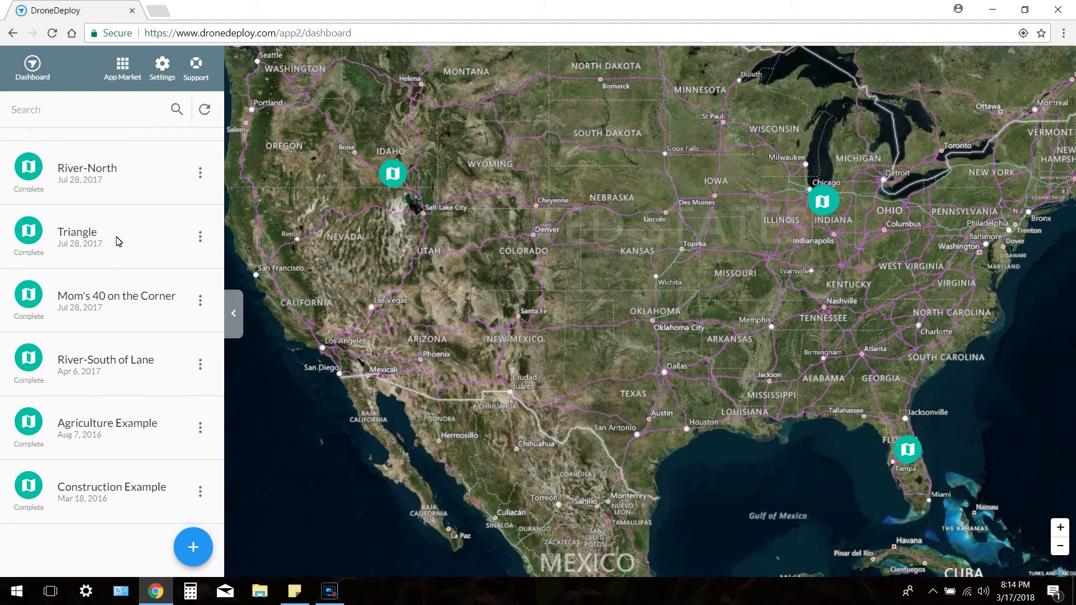
pyautogui.click(116, 237)
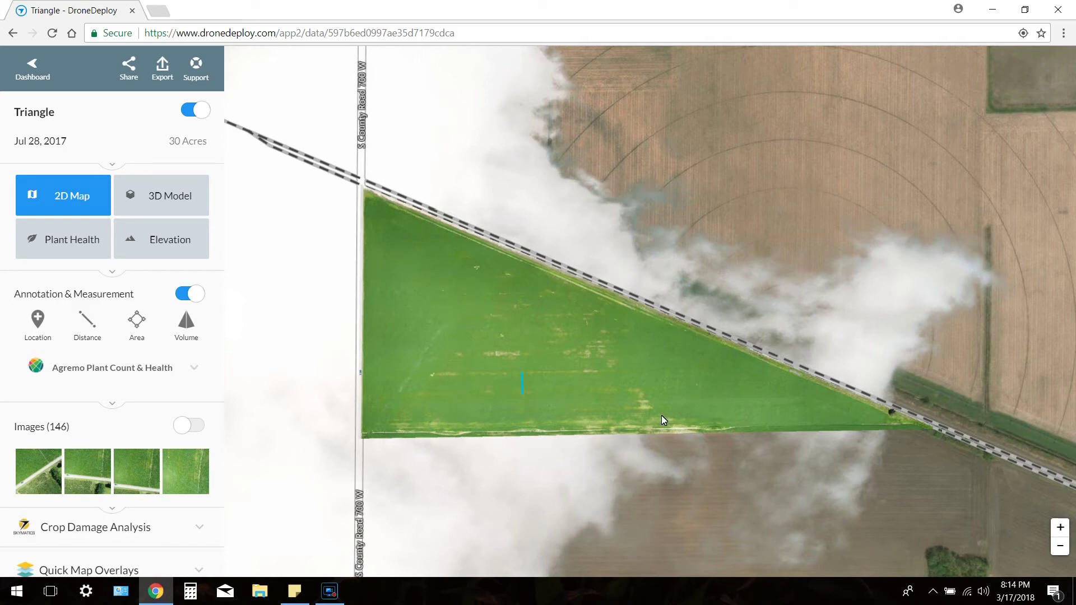
# Display the Triangle map's Plant Health layer and examine the stressed areas of the field up close
pyautogui.click(66, 241)
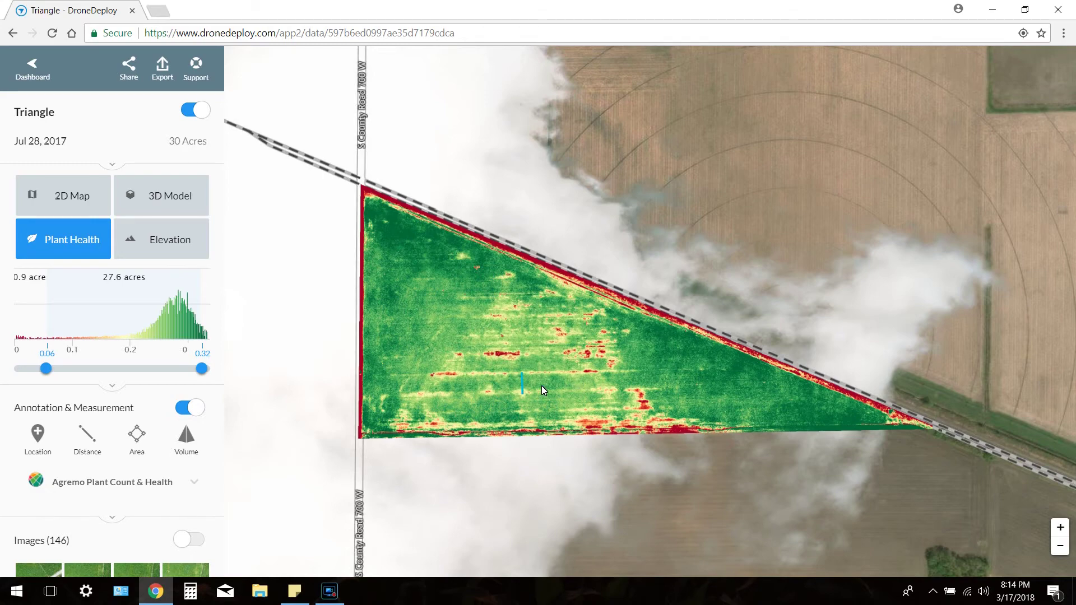
pyautogui.scroll(2, 542, 386)
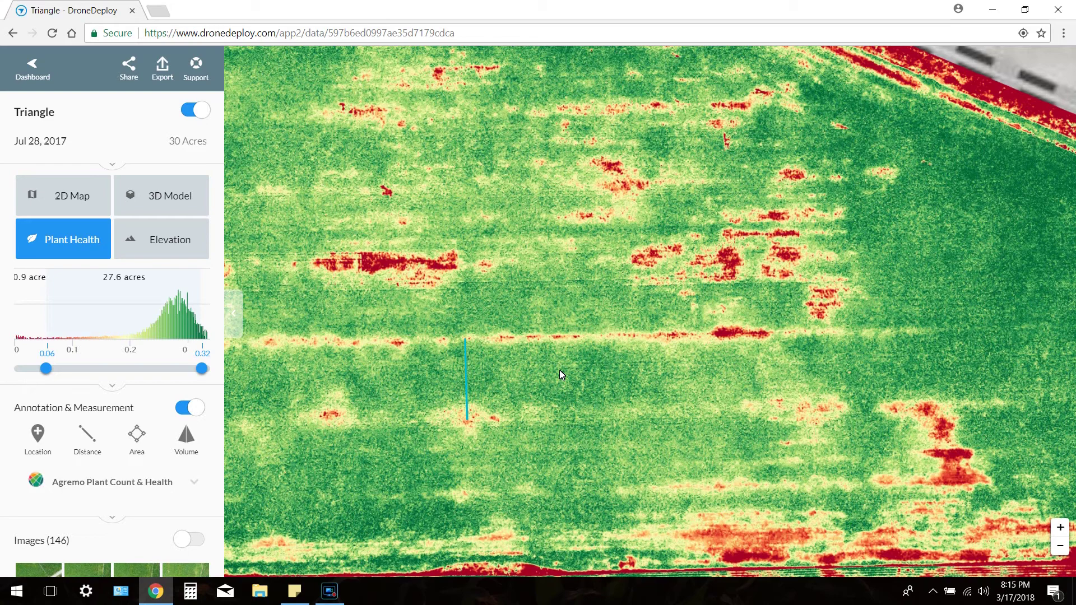
pyautogui.scroll(-5, 562, 375)
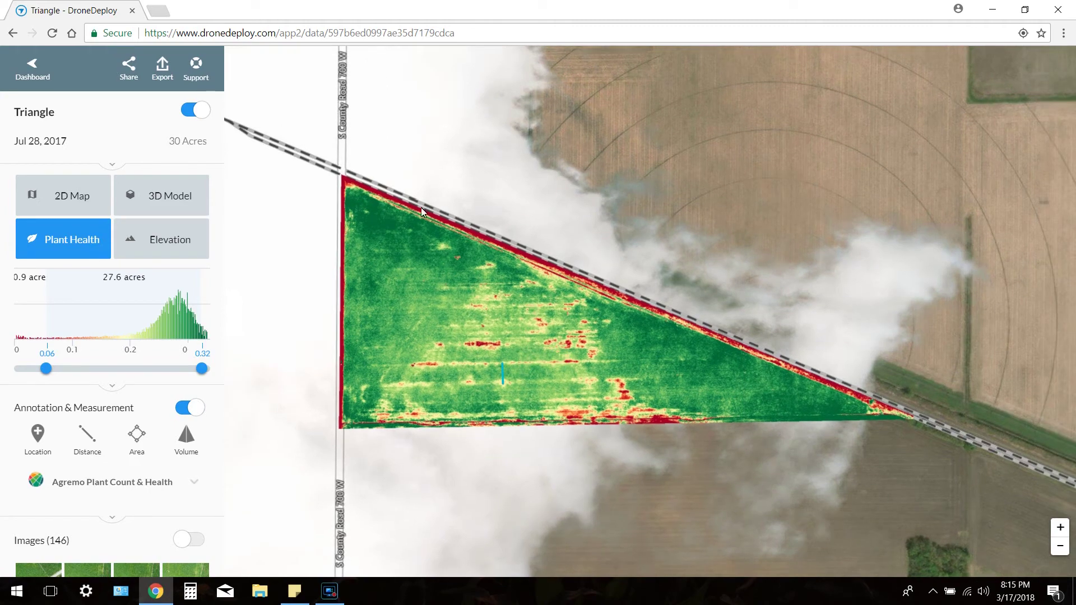
# Open the completed soybean map dated Aug 27, 2017 from the dashboard and examine the field's crop condition in the 2D map
pyautogui.click(32, 69)
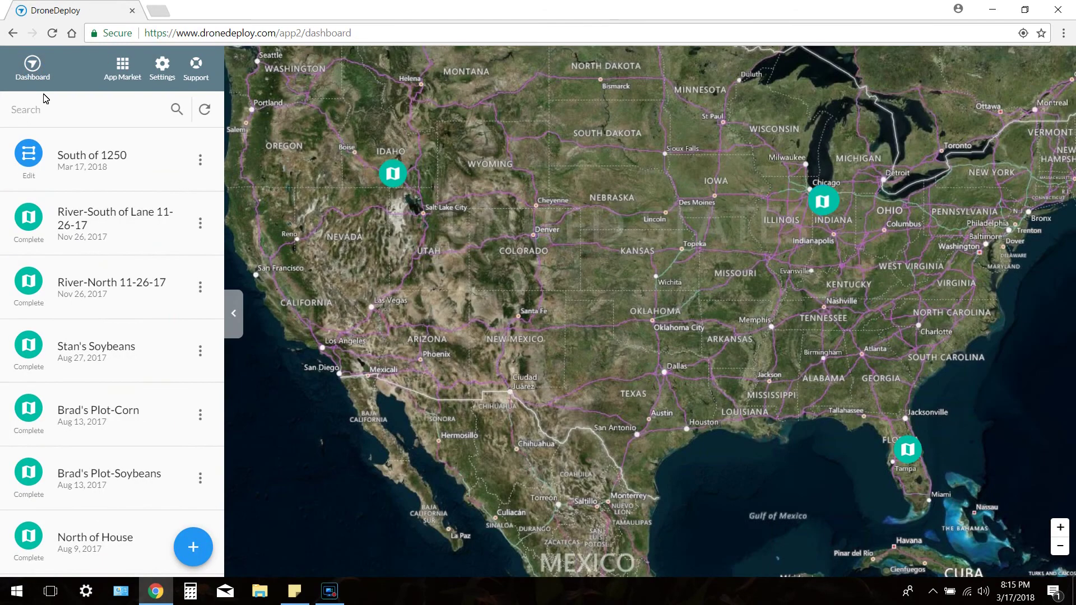
pyautogui.click(66, 343)
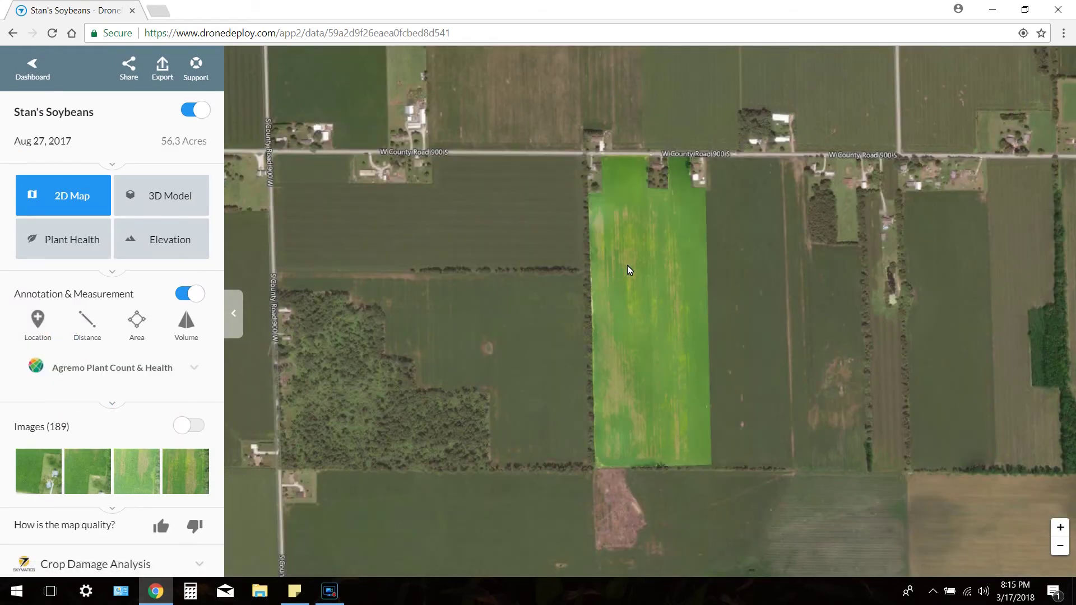
pyautogui.scroll(5, 652, 230)
pyautogui.moveTo(640, 220); pyautogui.dragTo(627, 299)
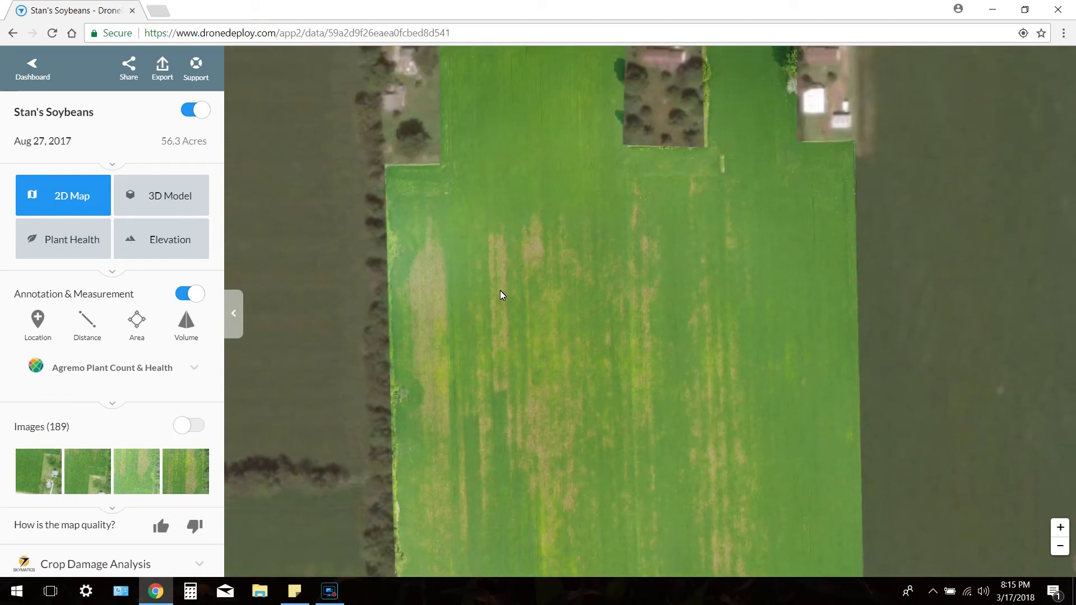
pyautogui.moveTo(520, 352); pyautogui.dragTo(516, 327)
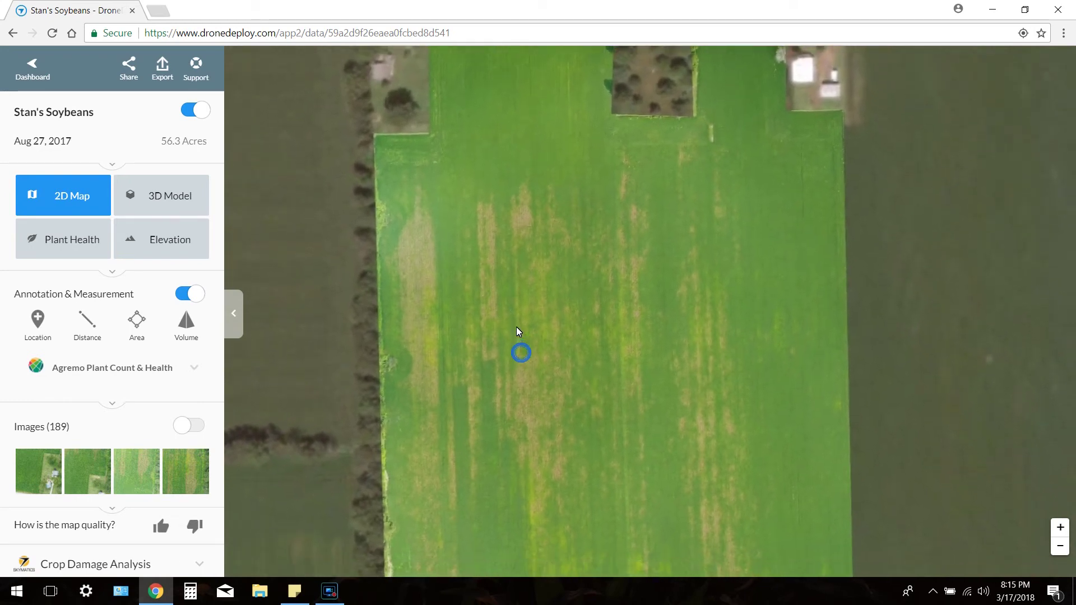
pyautogui.moveTo(492, 372); pyautogui.dragTo(493, 225)
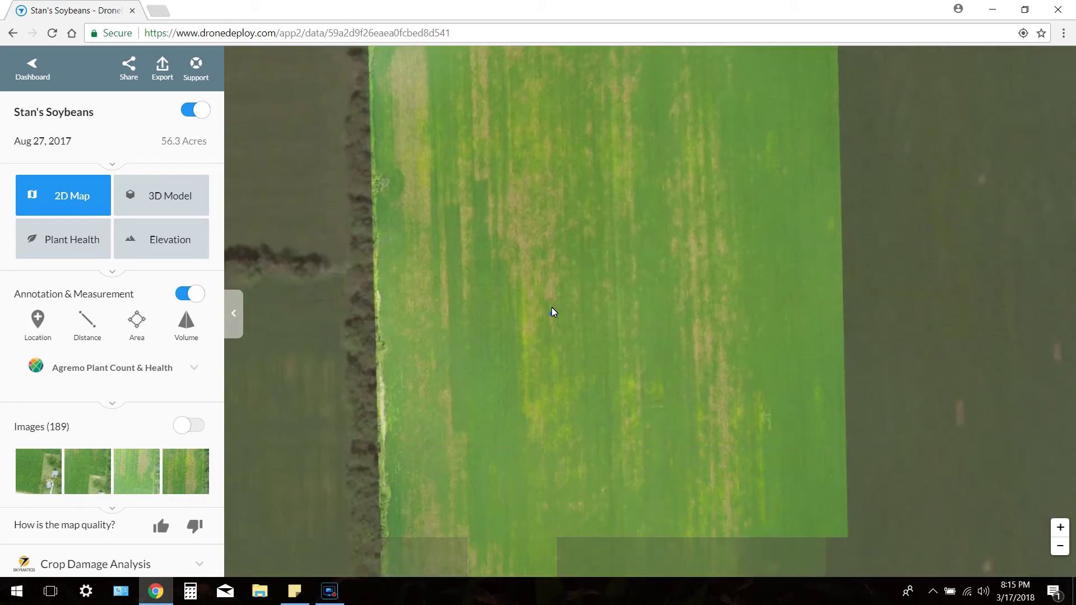
pyautogui.moveTo(552, 314); pyautogui.dragTo(535, 231)
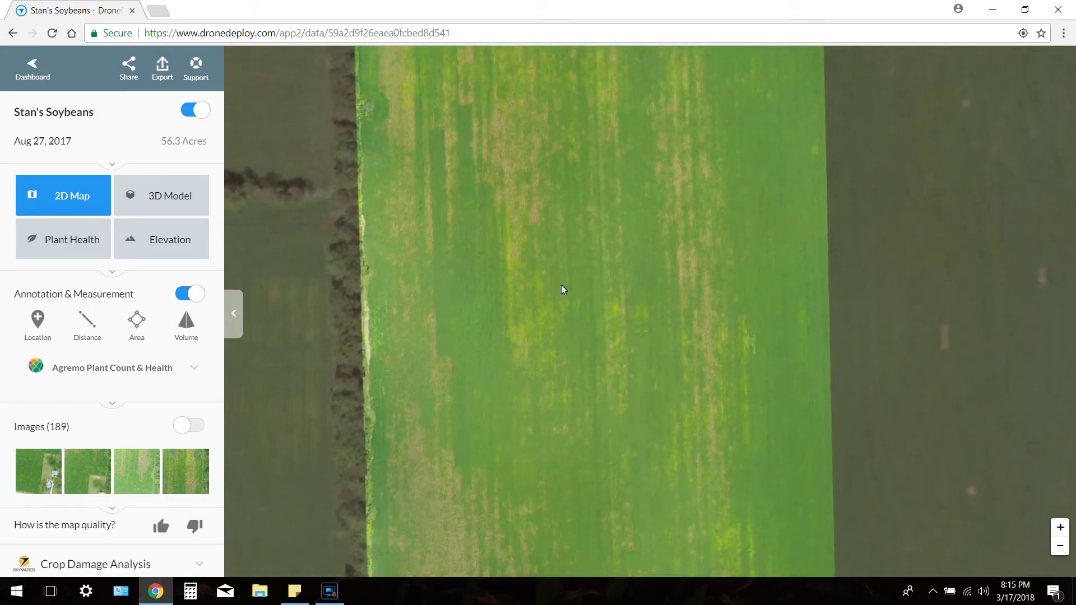
pyautogui.scroll(-4, 562, 285)
pyautogui.moveTo(561, 285); pyautogui.dragTo(558, 293)
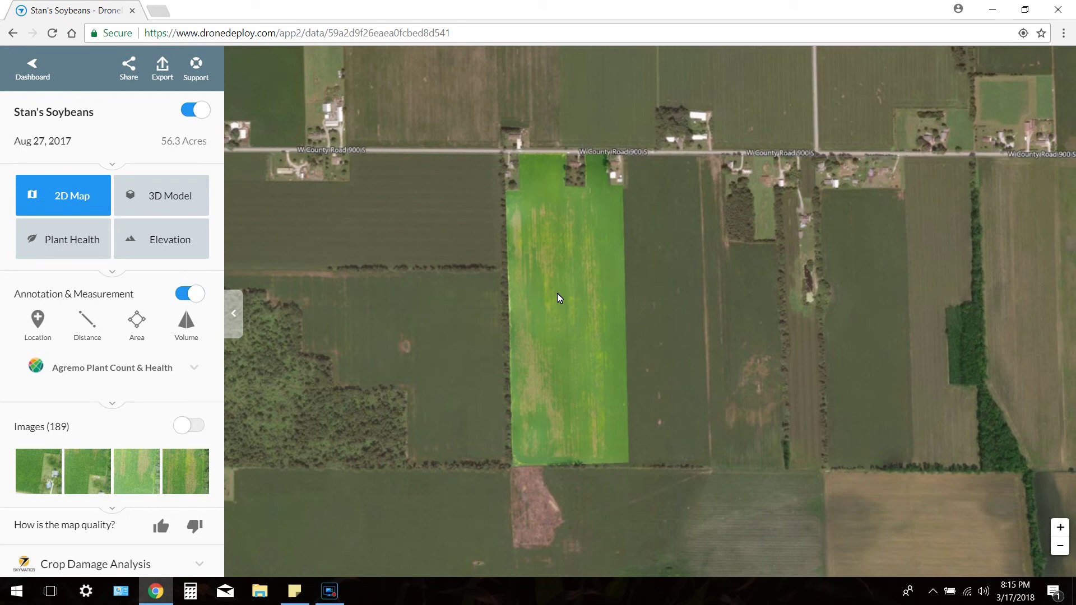
# Show the soybean field's Plant Health layer and measure the area of the red patch along the upper western edge with a six-point outline
pyautogui.click(25, 241)
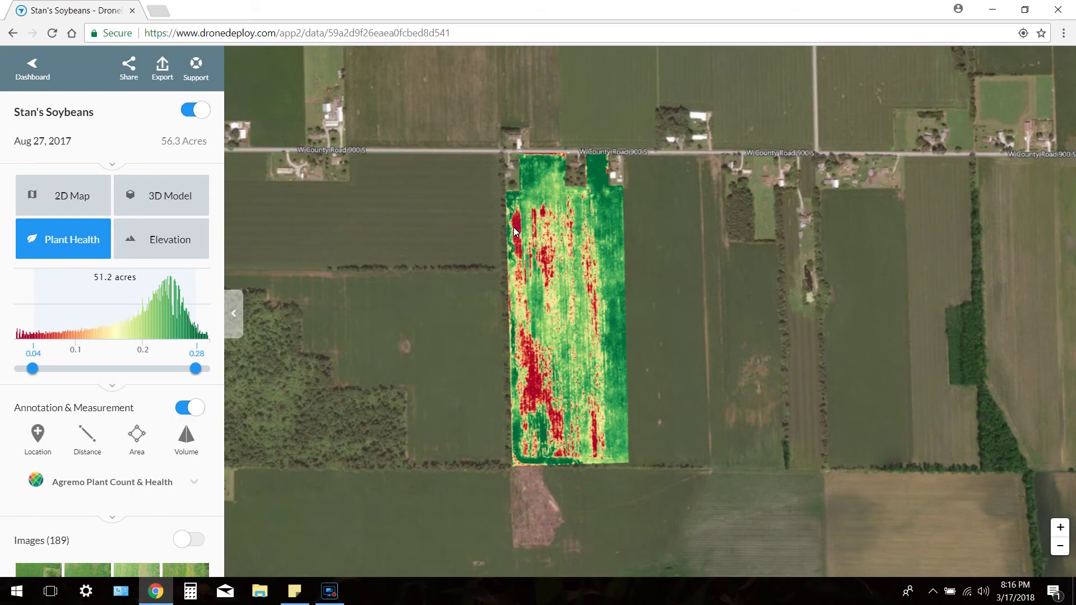
pyautogui.scroll(2, 514, 227)
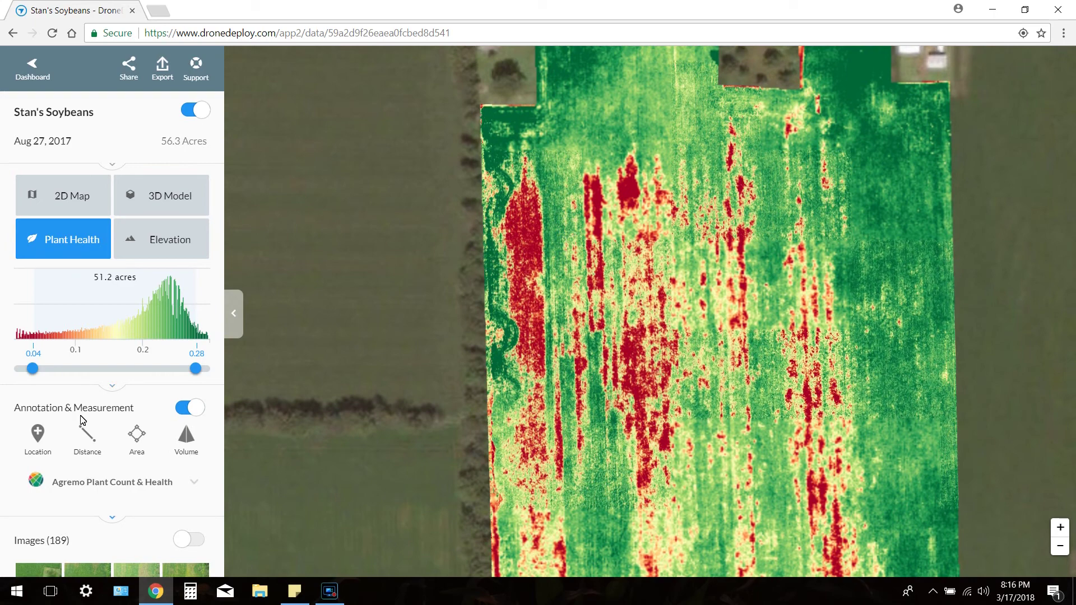
pyautogui.click(137, 436)
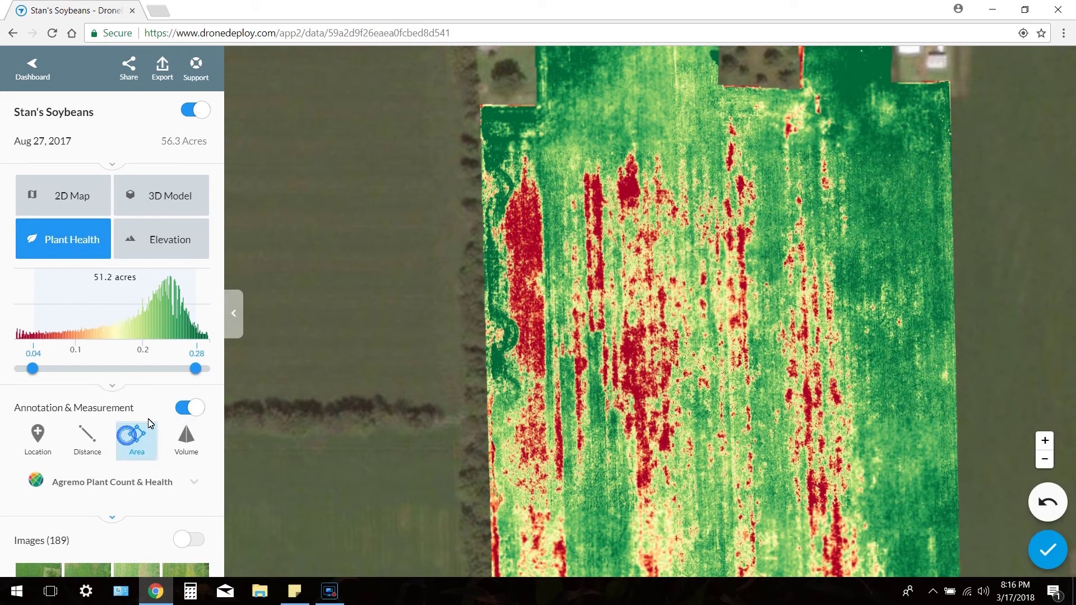
pyautogui.click(523, 181)
pyautogui.click(507, 215)
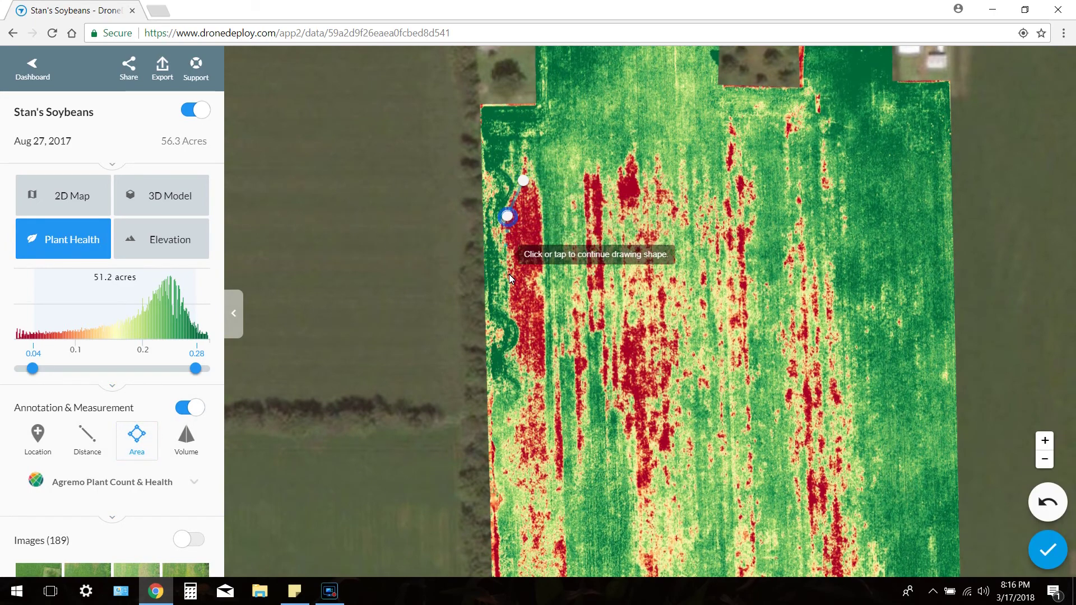
pyautogui.click(511, 312)
pyautogui.click(517, 357)
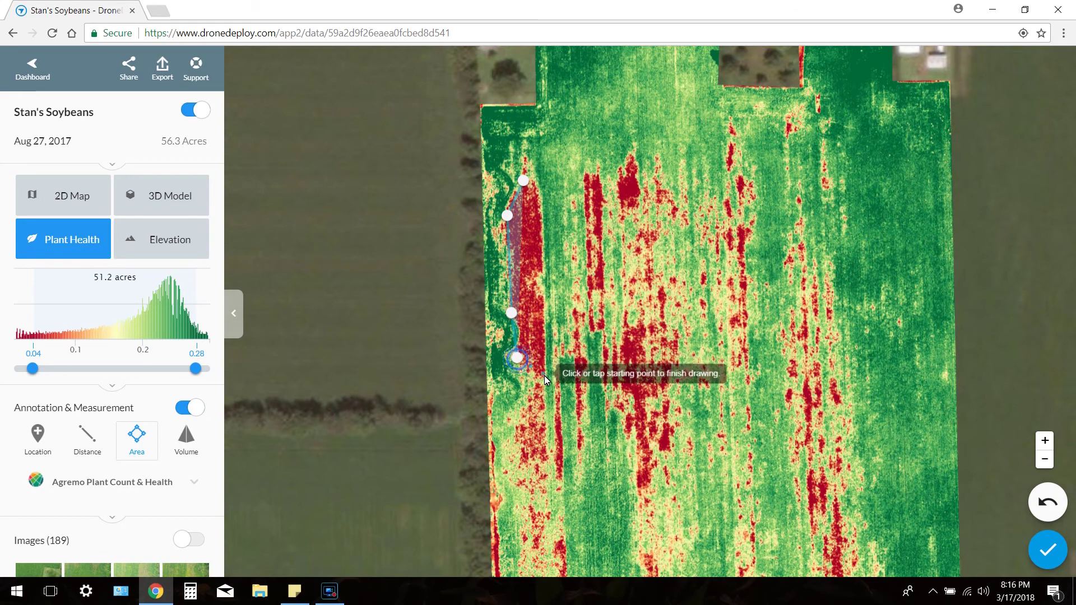
pyautogui.click(549, 376)
pyautogui.click(543, 193)
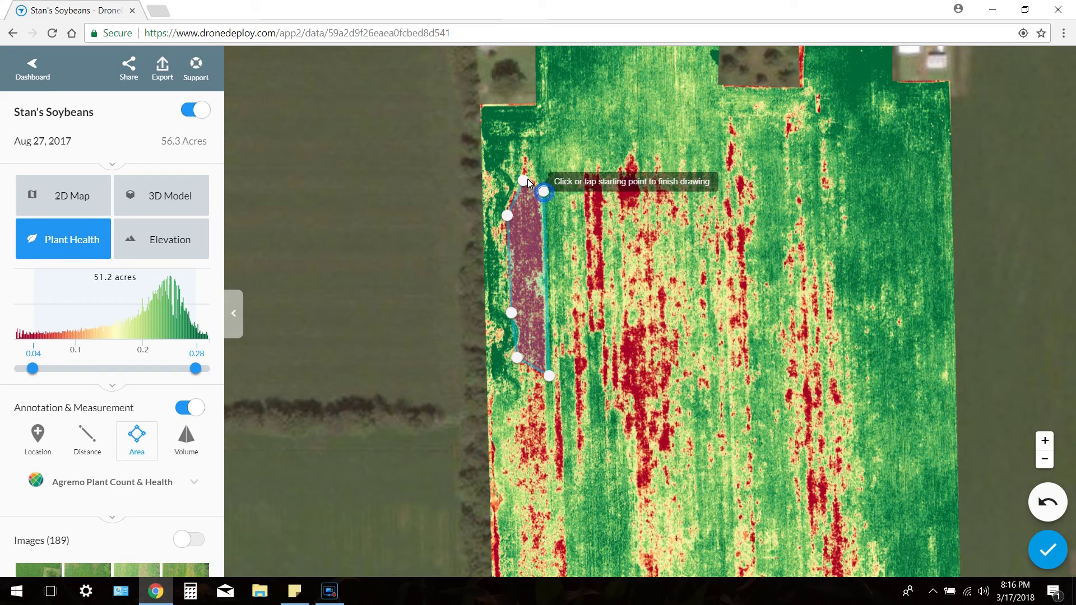
pyautogui.click(523, 181)
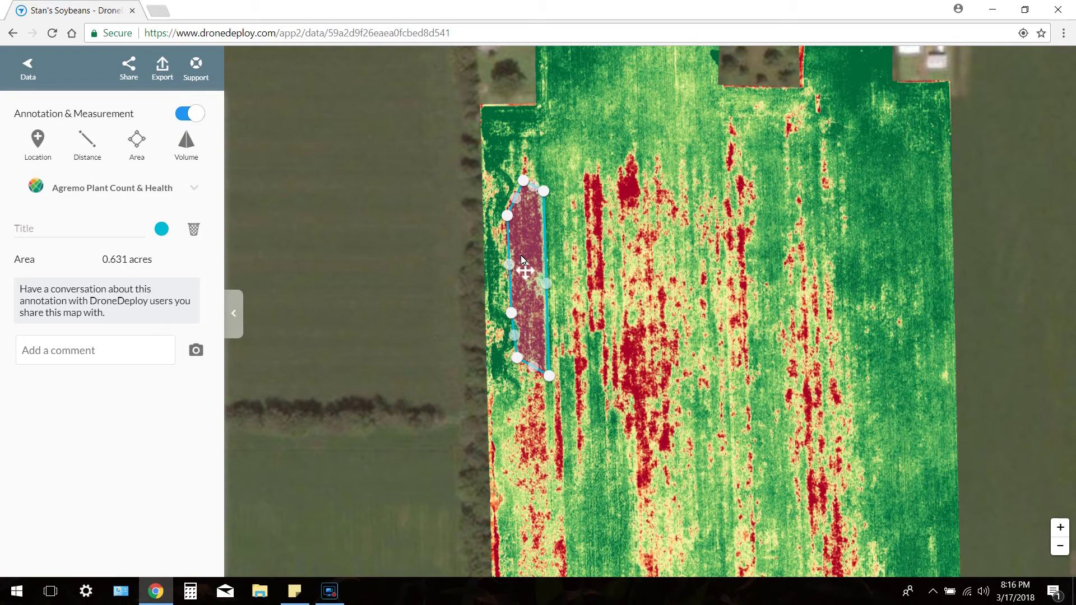
pyautogui.tripleClick(131, 264)
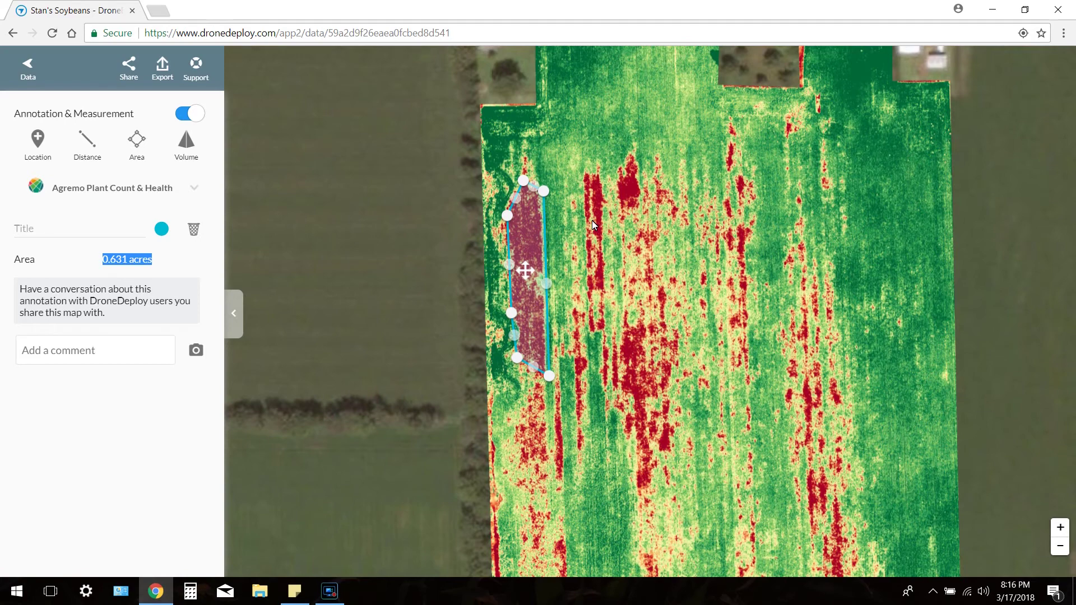
# Delete the area measurement from the soybean map and return to the dashboard
pyautogui.click(194, 229)
pyautogui.click(32, 68)
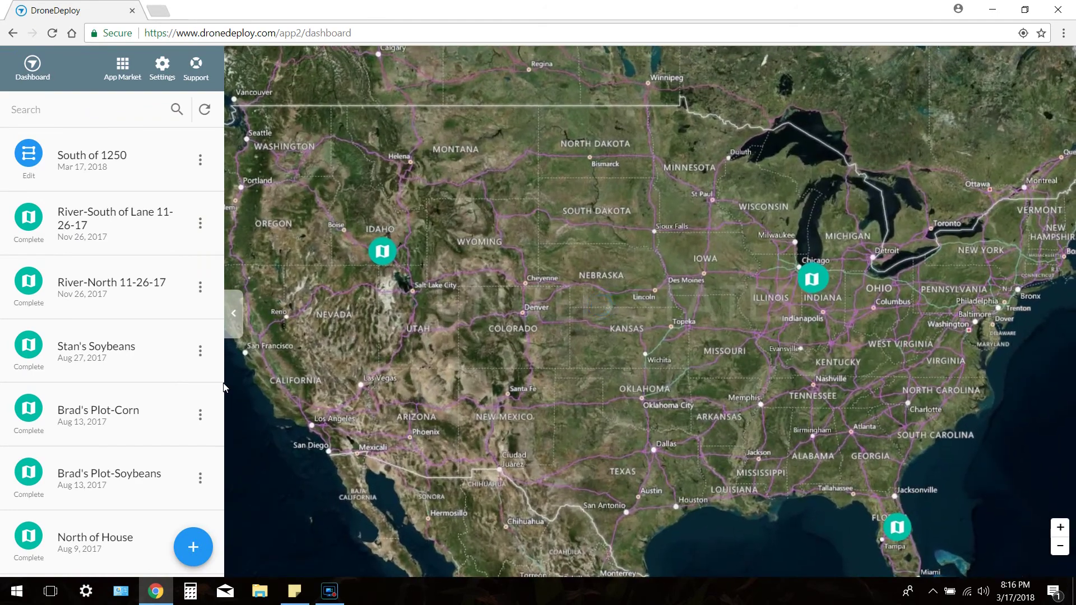
# Open the completed irrigator map dated Jul 30, 2017 from the project list and examine the field in the 2D map
pyautogui.scroll(-1, 122, 420)
pyautogui.scroll(-2, 128, 418)
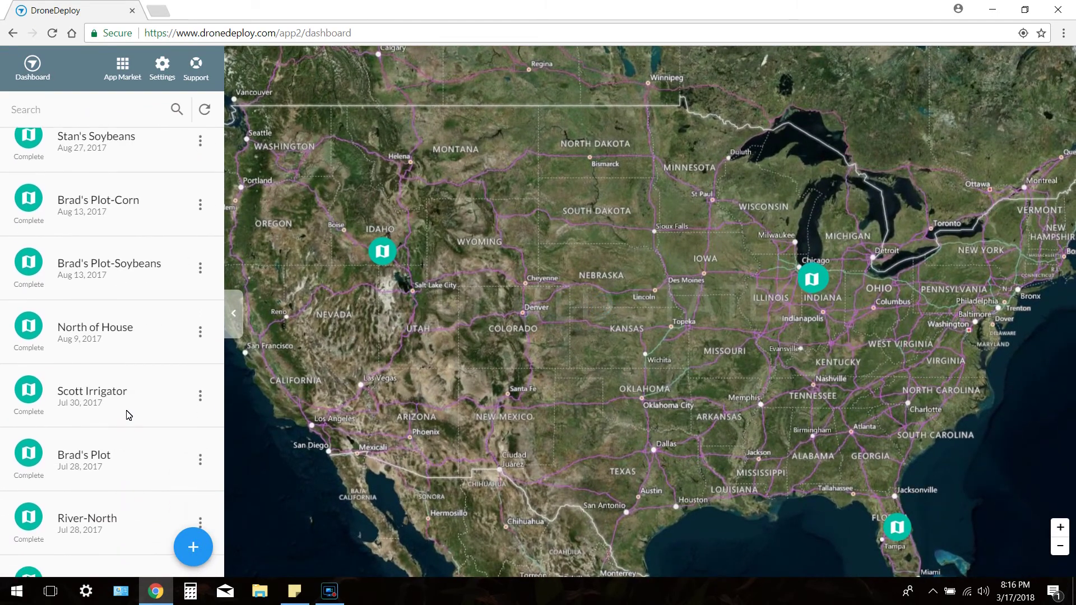
pyautogui.click(126, 414)
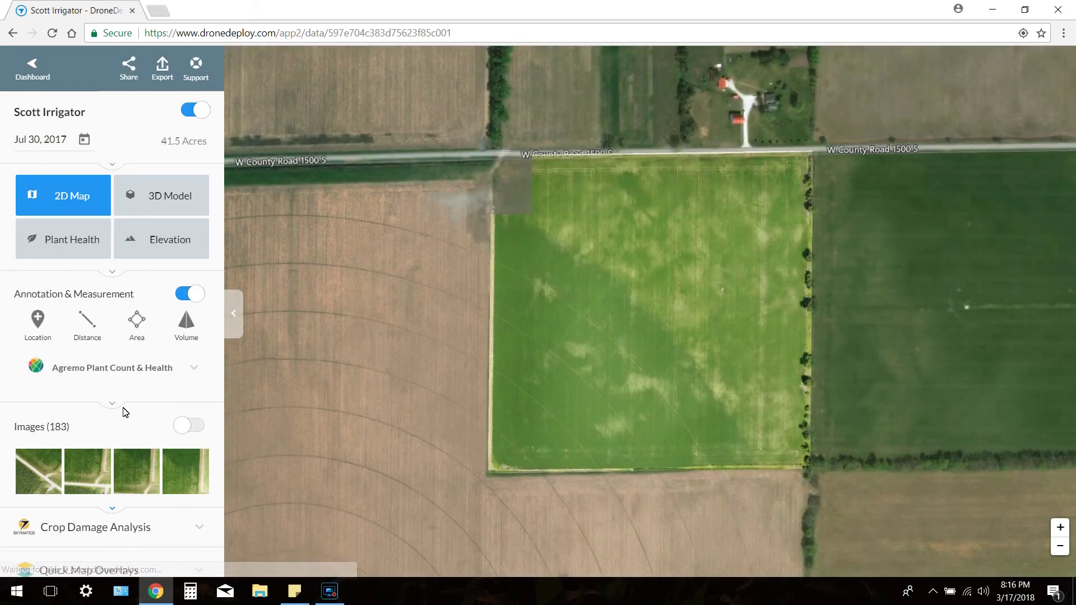
pyautogui.moveTo(546, 318); pyautogui.dragTo(518, 322)
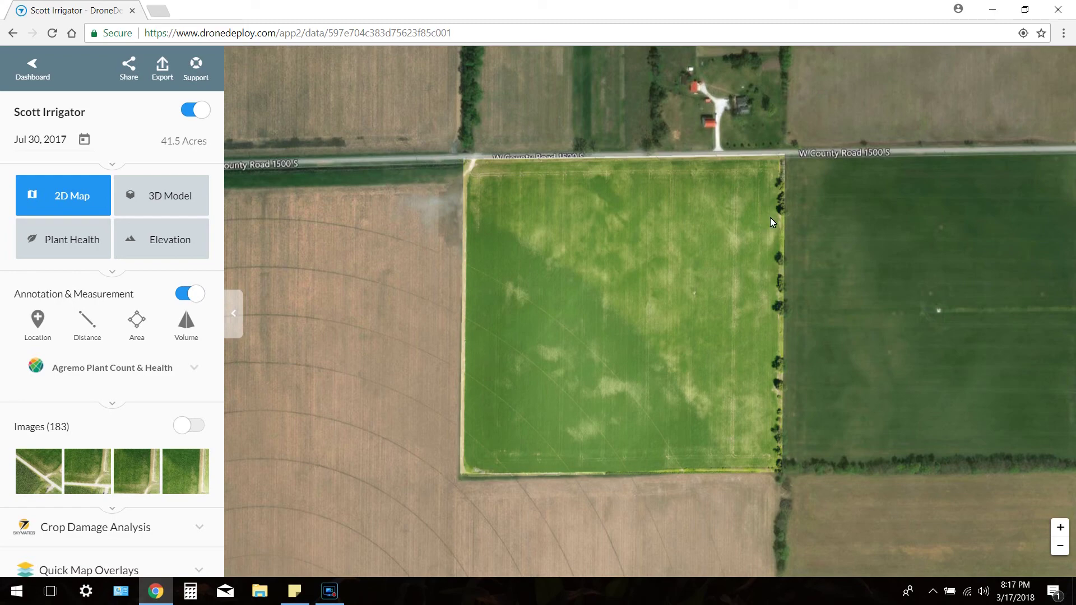
# Examine the irrigator field's Plant Health layer and its Elevation layer, and return to the dashboard map
pyautogui.click(59, 226)
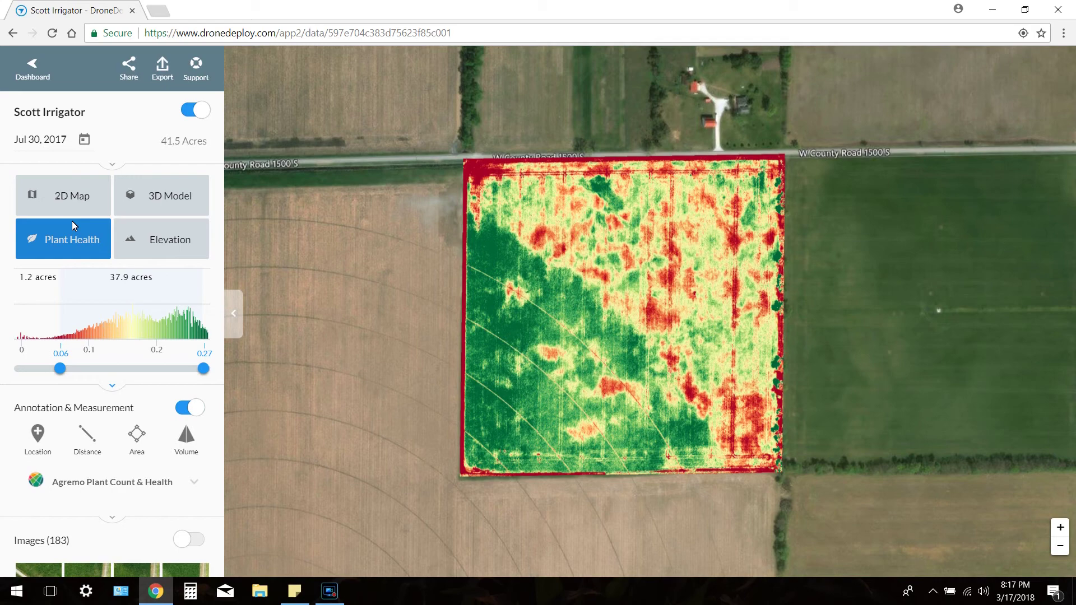
pyautogui.click(129, 244)
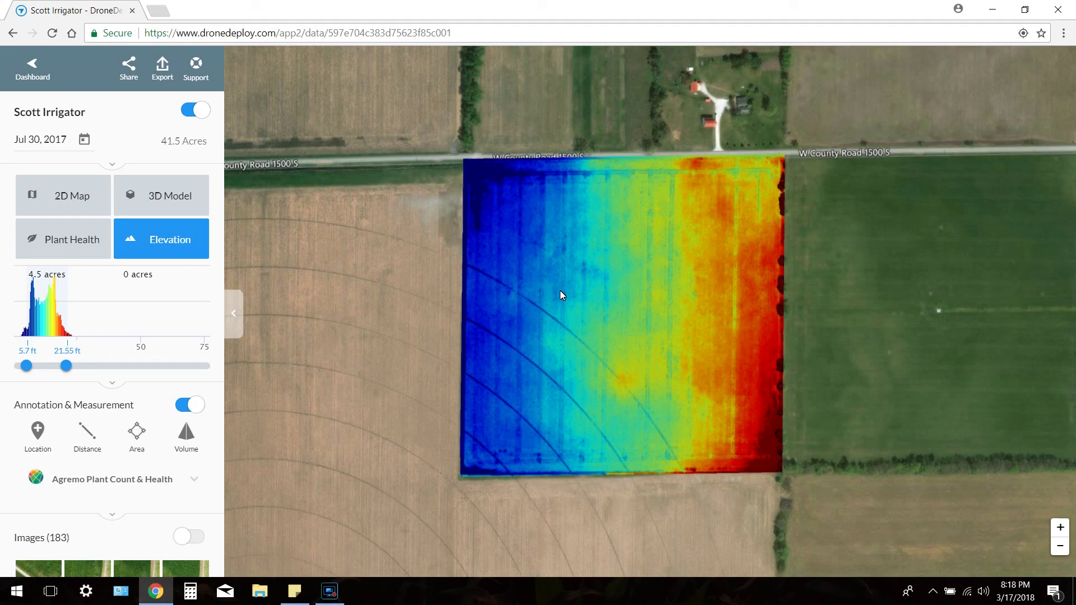
pyautogui.click(32, 66)
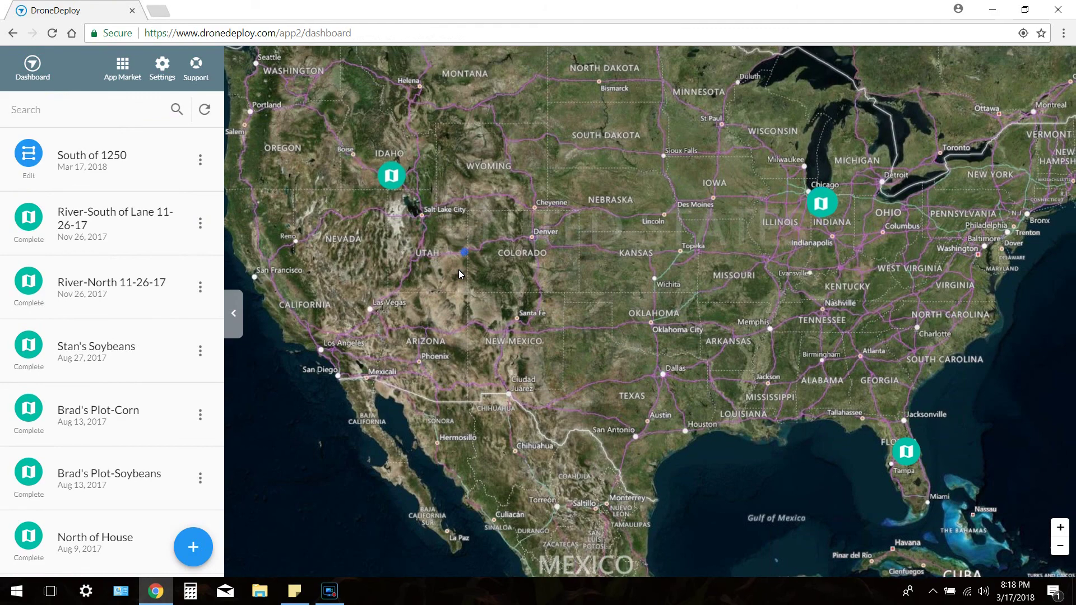
pyautogui.moveTo(463, 255); pyautogui.dragTo(453, 316)
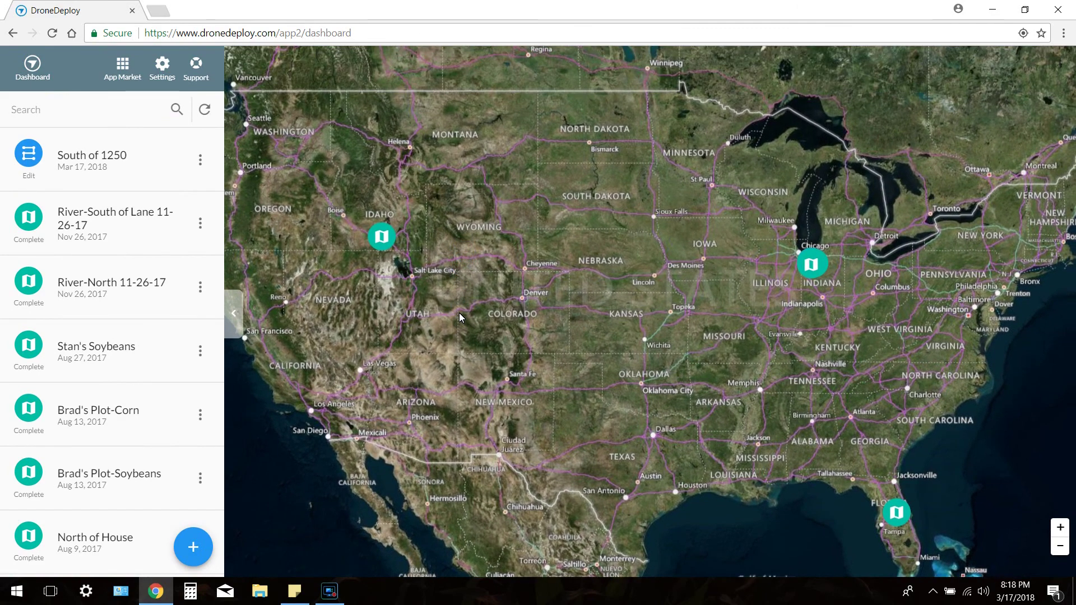